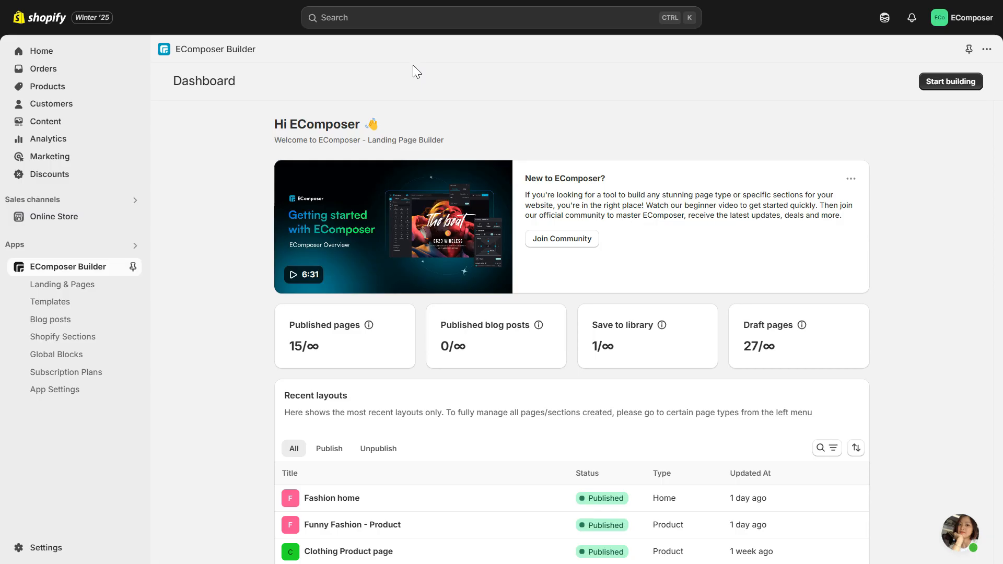
Step: Open the Funny Fashion - Product layout from the recent layouts for editing
scroll(918, 309, down, 5)
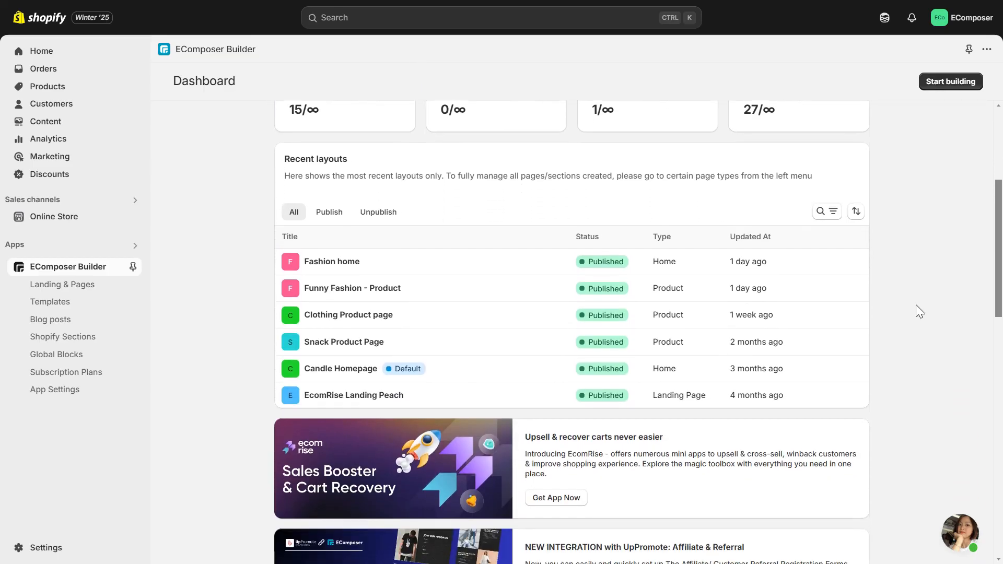
scroll(916, 306, down, 1)
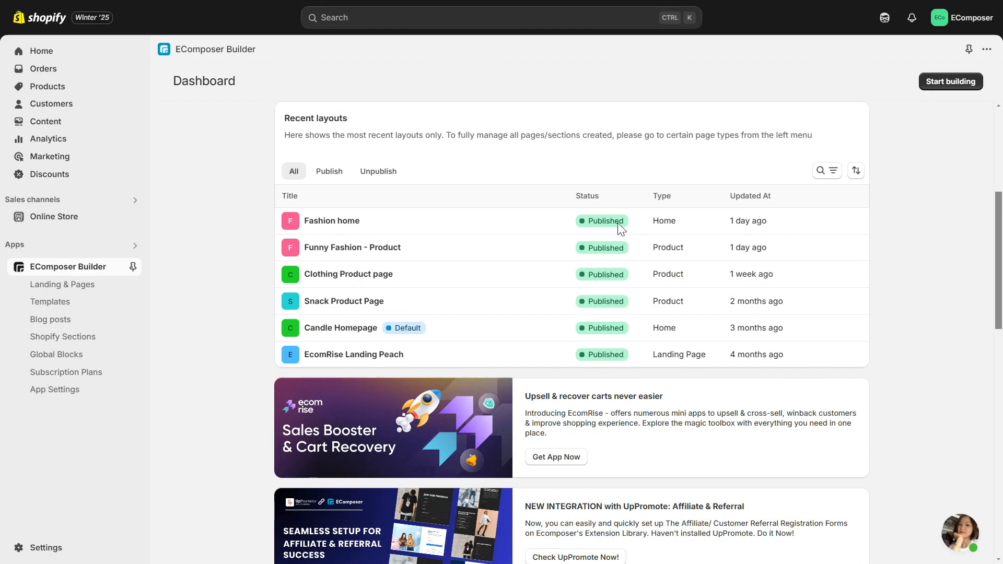
click(382, 247)
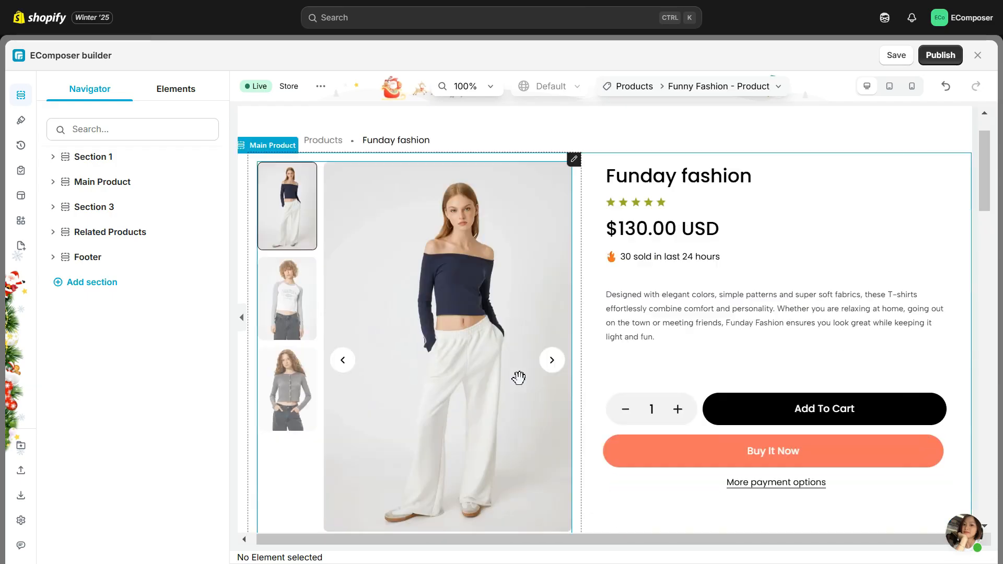
Step: Search the elements for "delivery" and place a Delivery Time element below the More payment options link
scroll(519, 376, down, 5)
click(175, 88)
click(137, 124)
text(del)
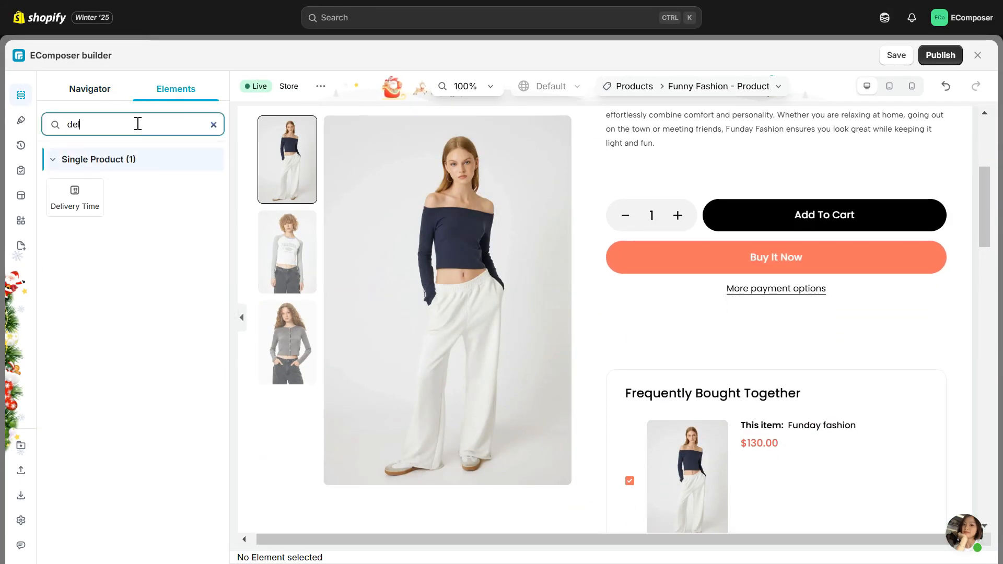
text(ivery)
drag(75, 196, 688, 379)
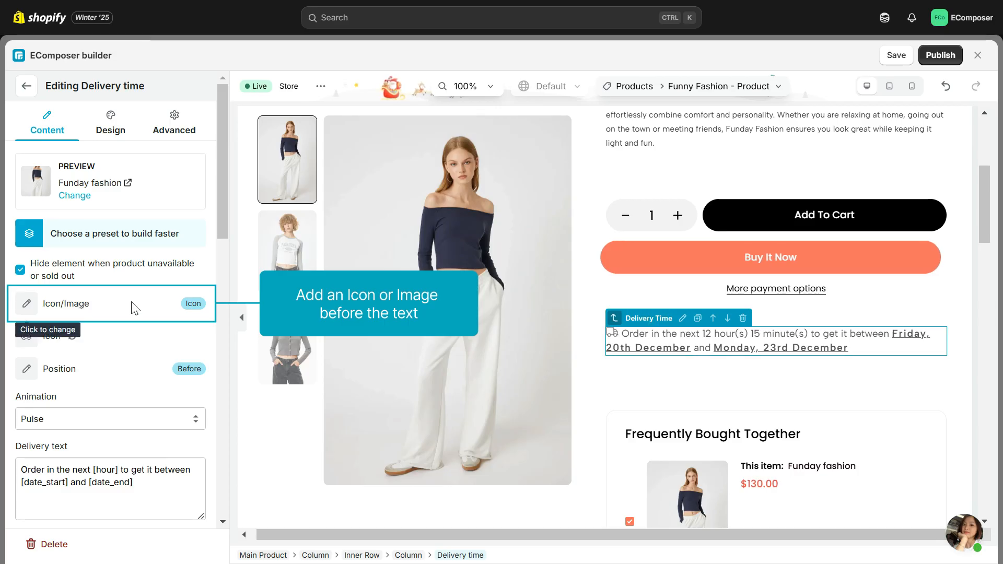
Step: Try the "delivery" system icon for the Delivery Time element, check the uploaded icons, and cancel the icon selection
click(194, 306)
click(49, 343)
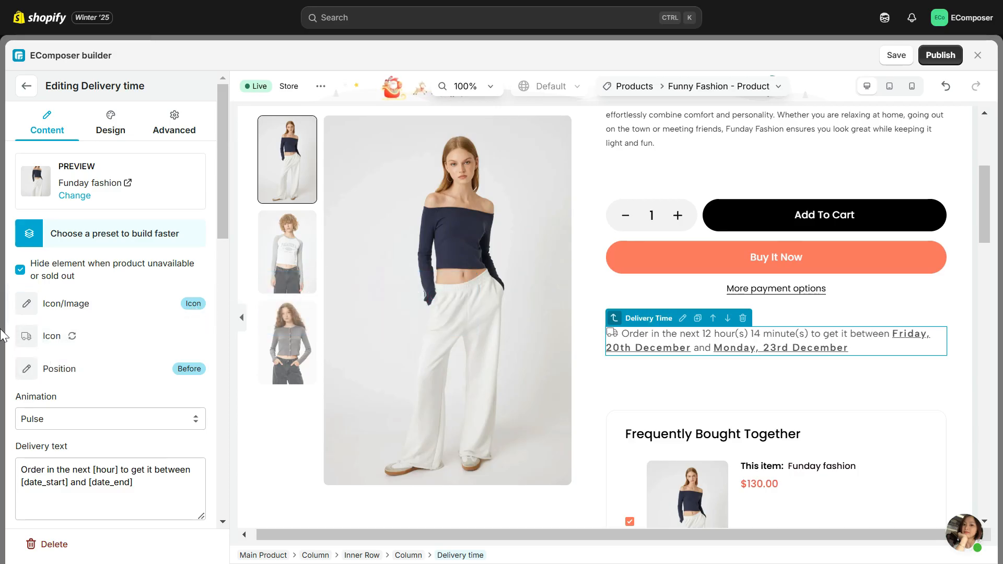
click(26, 336)
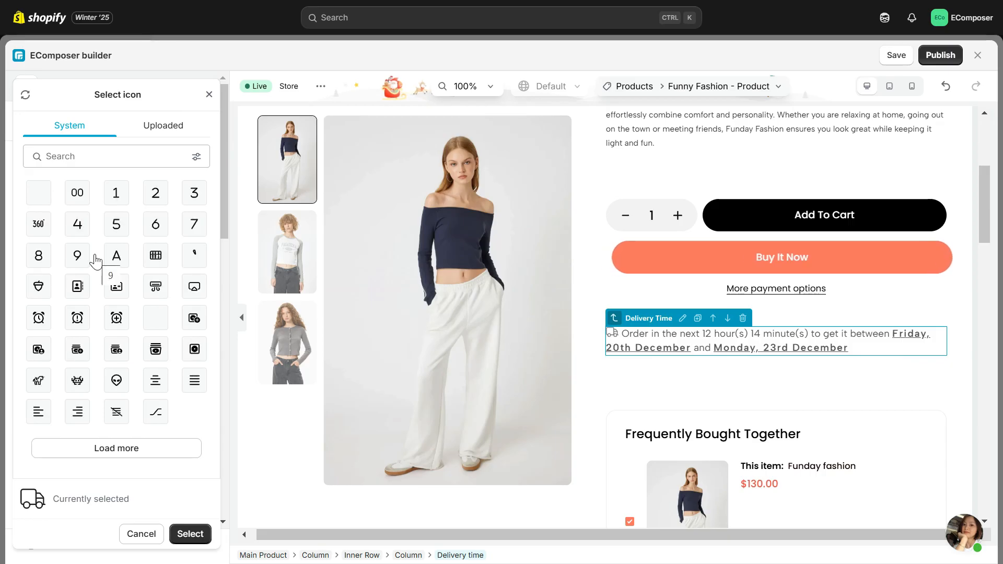
click(121, 451)
scroll(146, 366, down, 5)
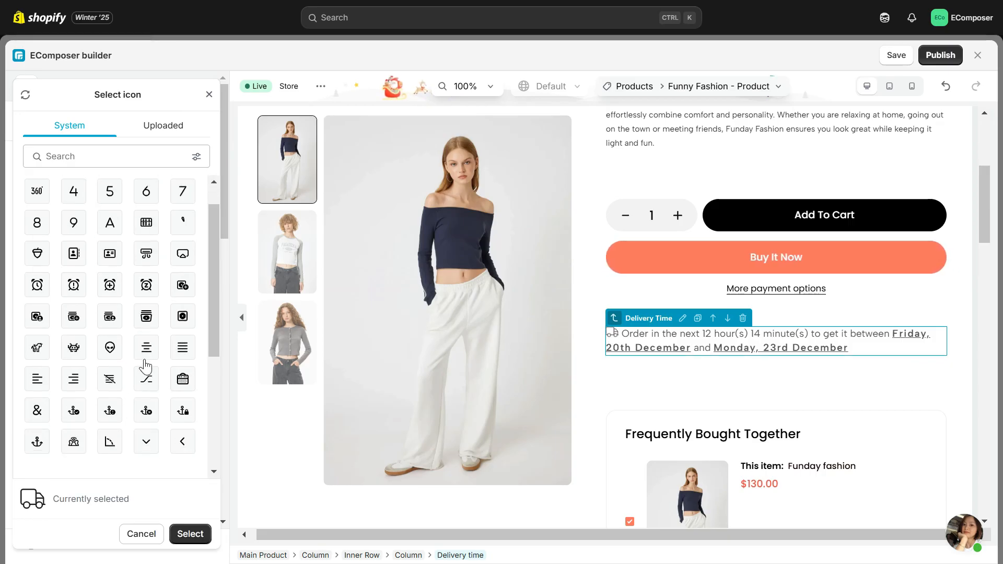
click(95, 157)
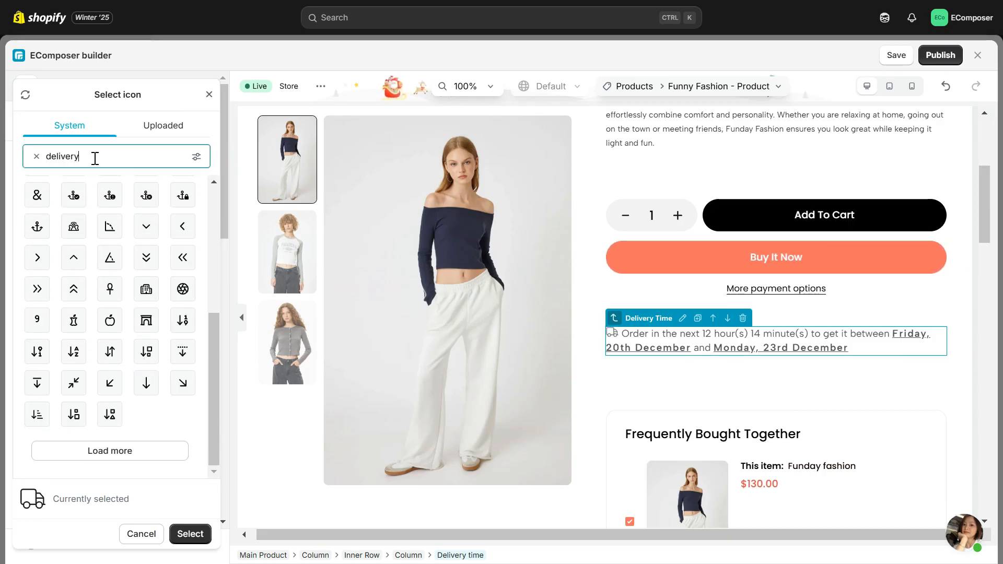
text(delivery)
click(39, 195)
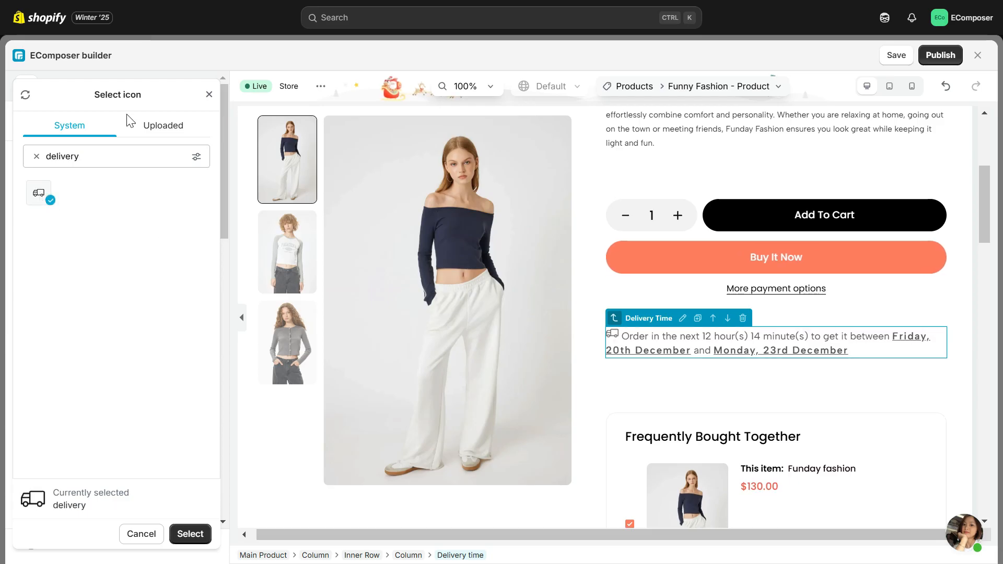
click(161, 126)
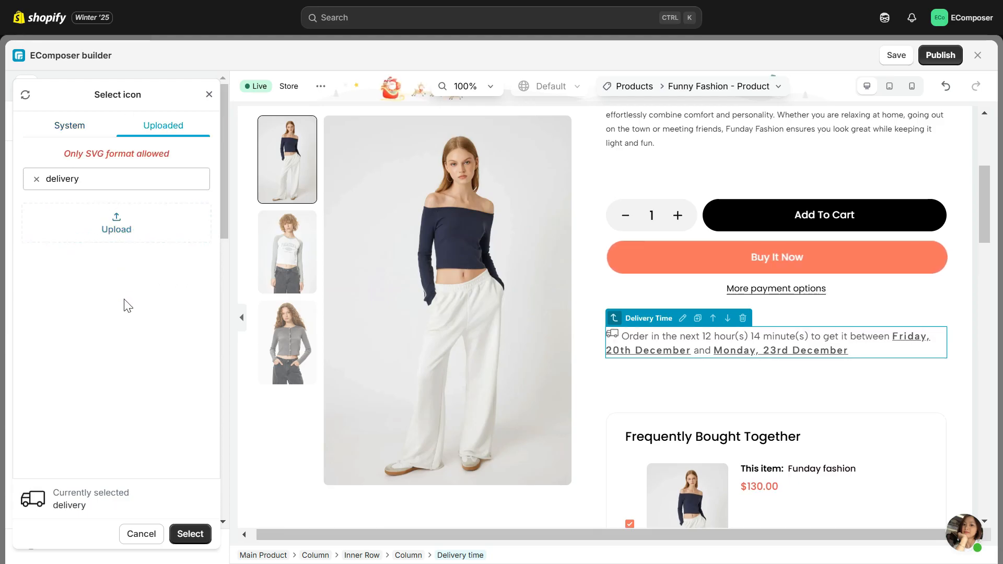
click(134, 533)
Step: Switch the element's Icon/Image setting to Image, browse the uploaded and free images, and set it back to Icon
click(79, 331)
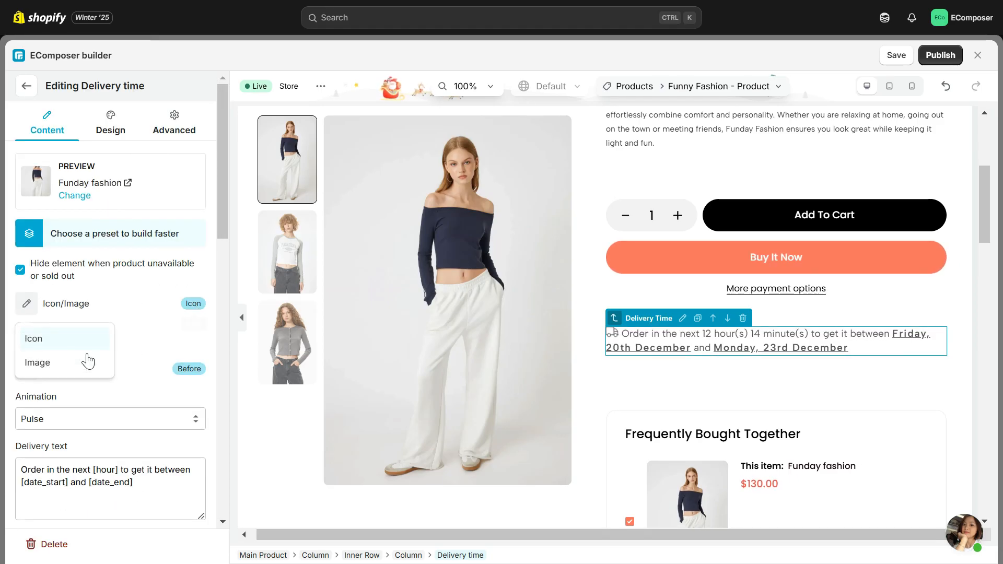
click(85, 361)
click(128, 376)
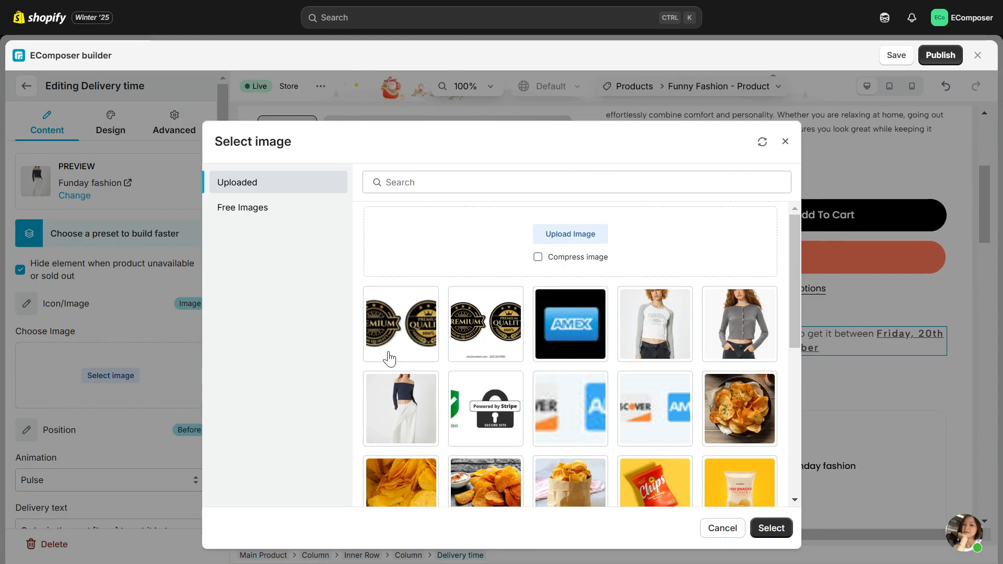
click(246, 208)
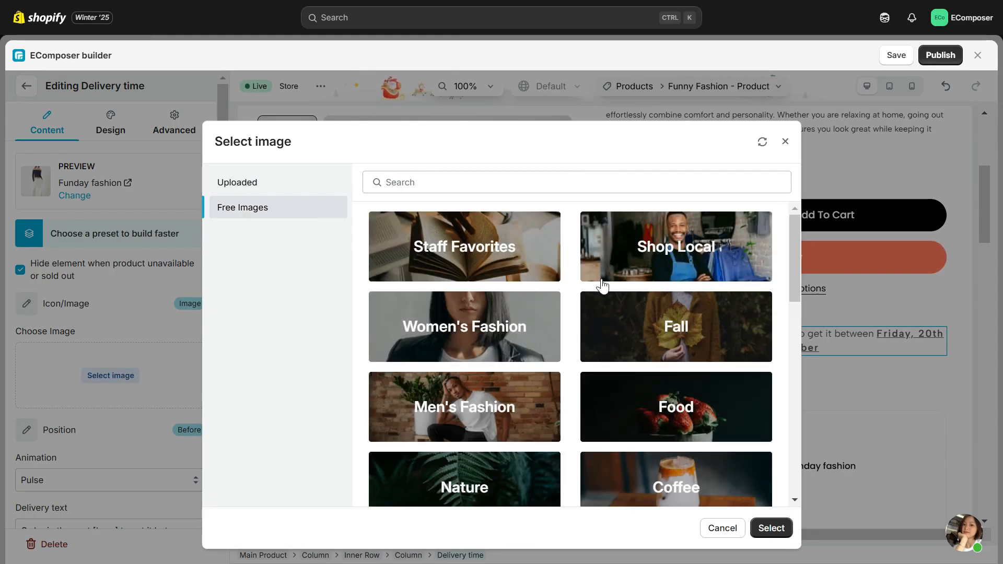
scroll(600, 286, down, 10)
scroll(600, 286, up, 10)
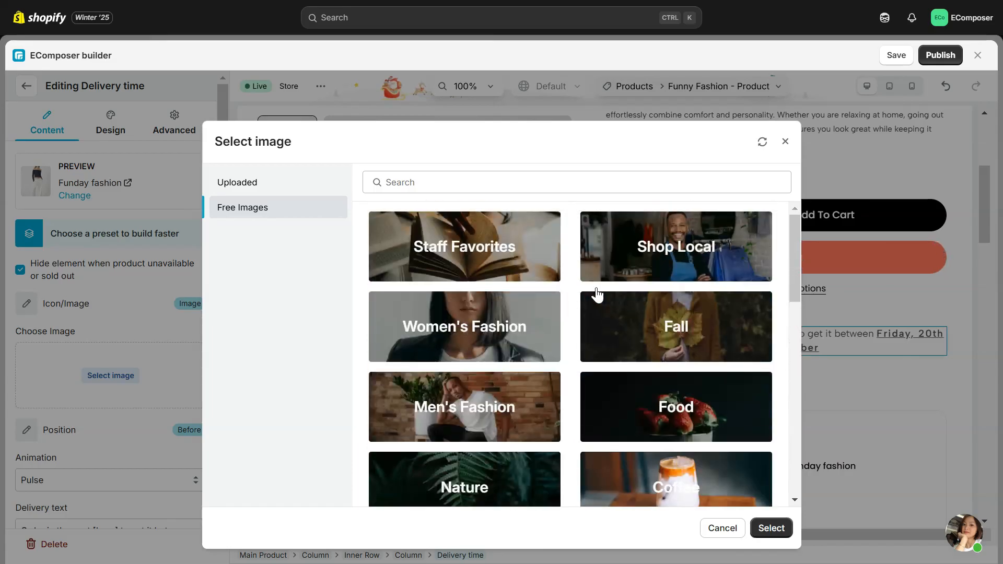
click(722, 529)
click(190, 303)
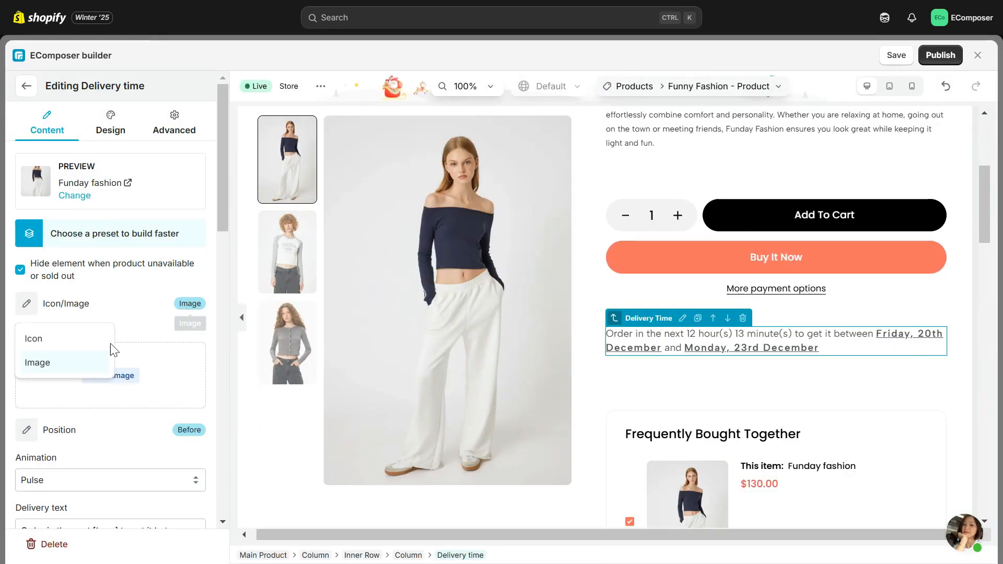
click(47, 337)
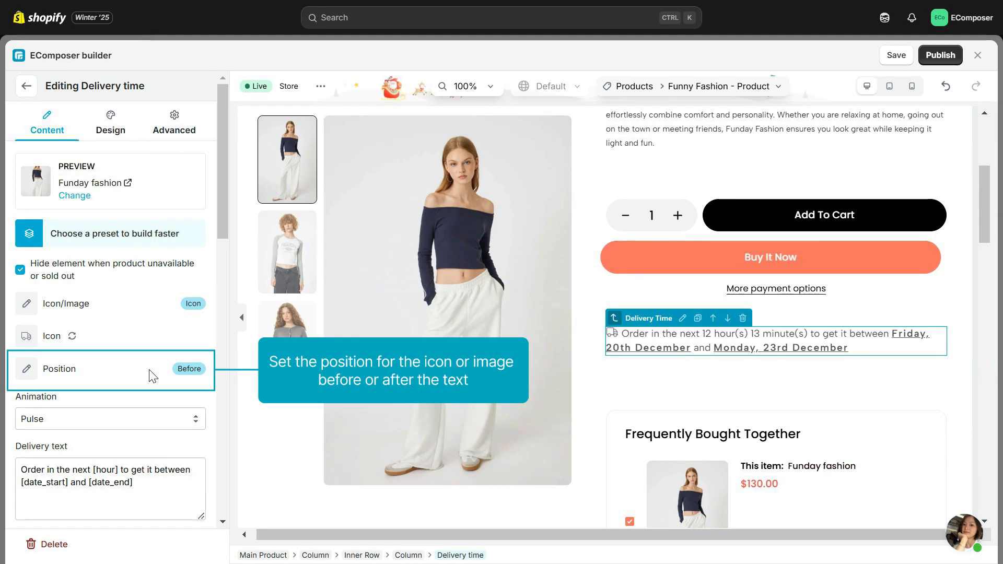
Step: Try the After position for the delivery icon and set it back to Before
click(181, 370)
click(67, 411)
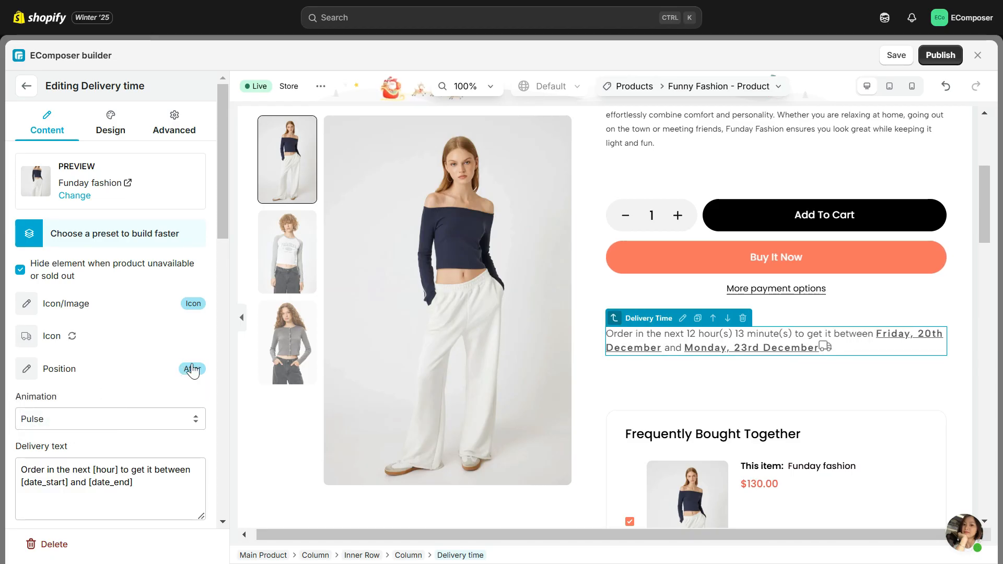
click(189, 370)
click(45, 424)
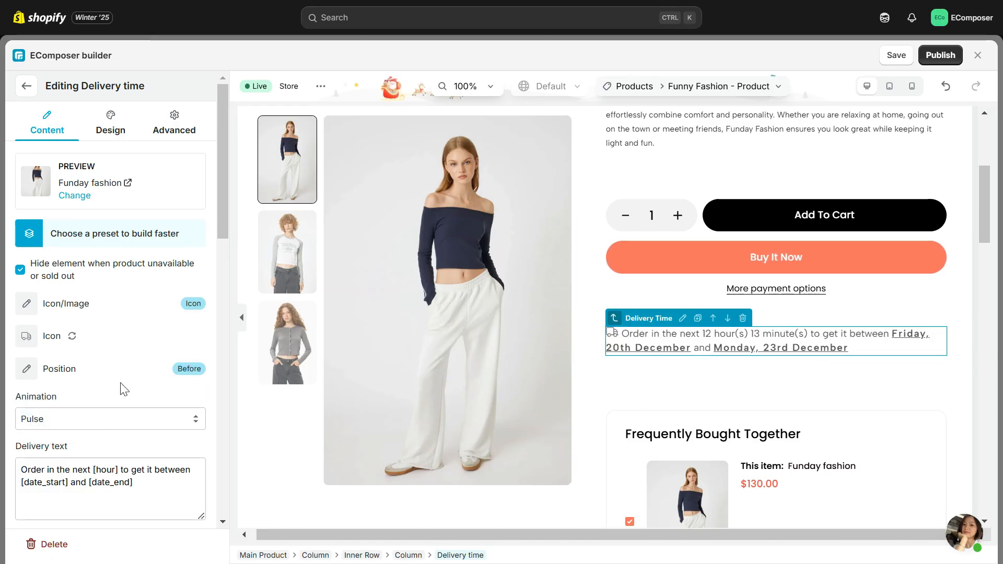
Step: Try the Default and Grow animations on the delivery icon and set the animation back to Pulse
click(138, 419)
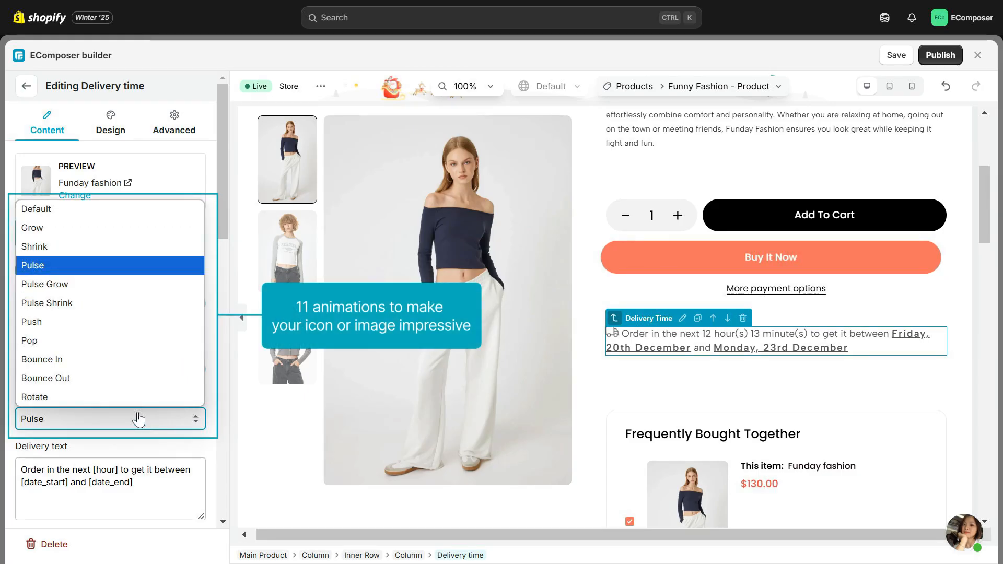
click(110, 209)
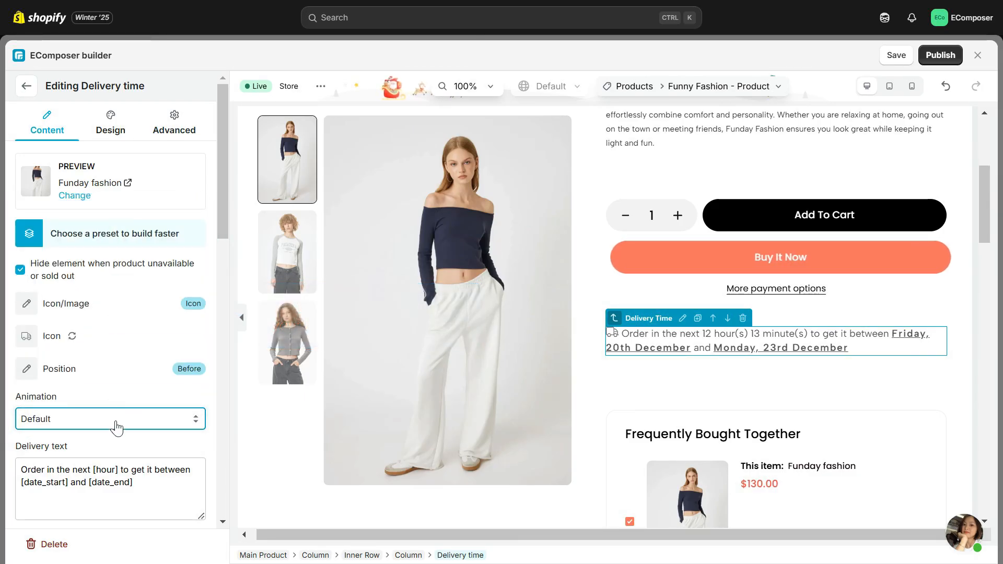
click(116, 420)
click(75, 228)
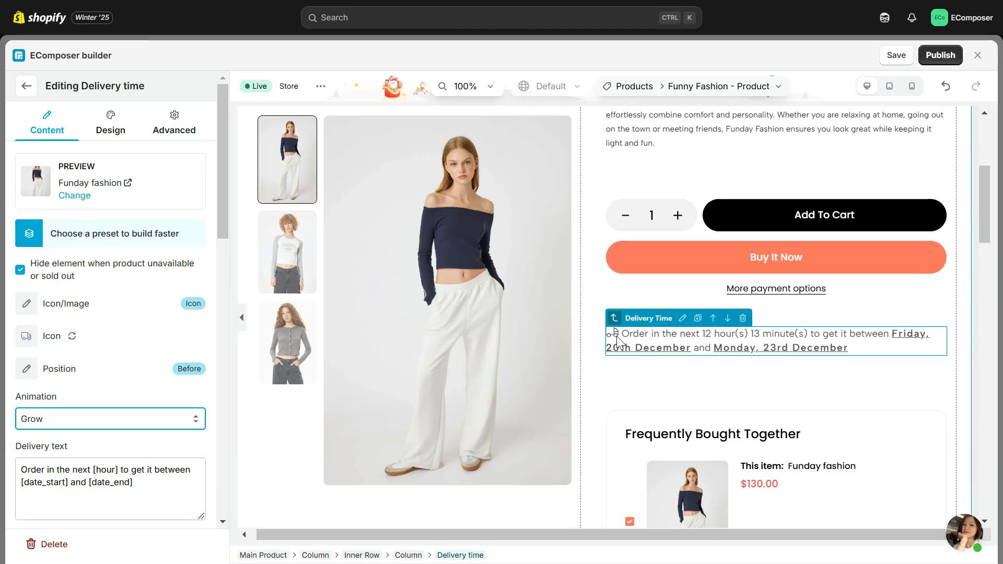
click(163, 424)
click(72, 258)
Step: Set both the Delivery Start Date and the Delivery End Date to 7 days
scroll(139, 364, down, 5)
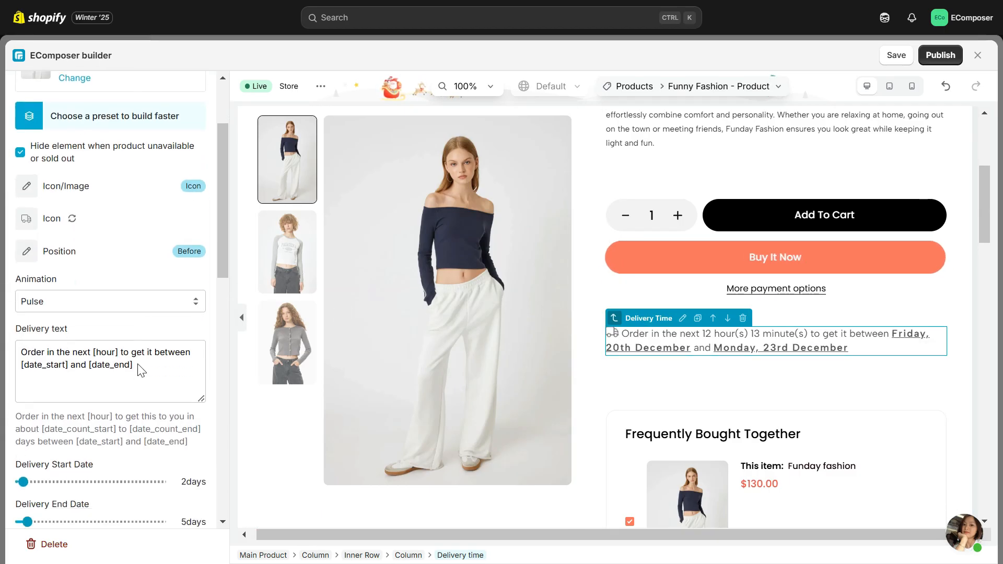
scroll(139, 364, down, 2)
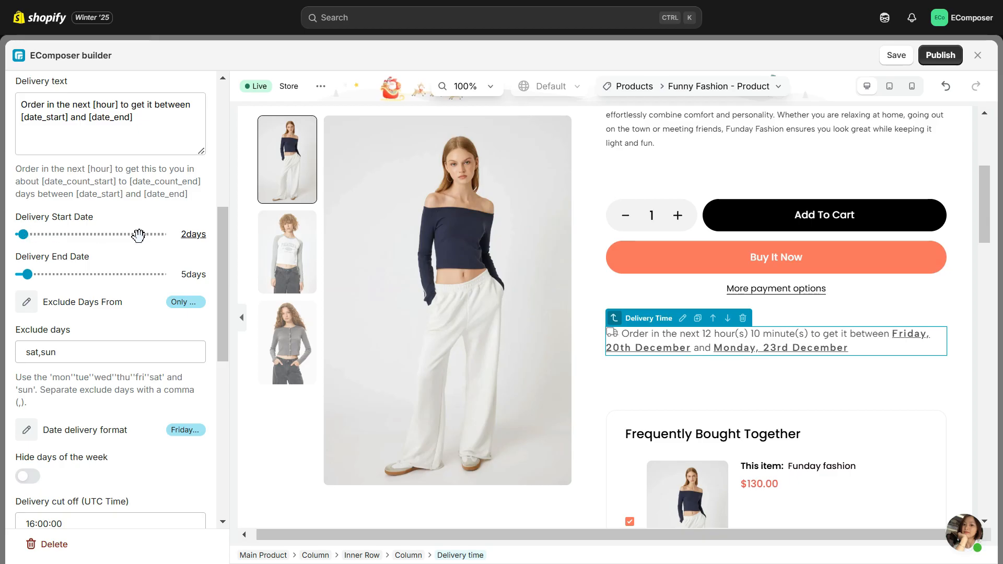
mouse_move(33, 235)
mouse_down()
mouse_move(51, 235)
mouse_move(29, 233)
mouse_up()
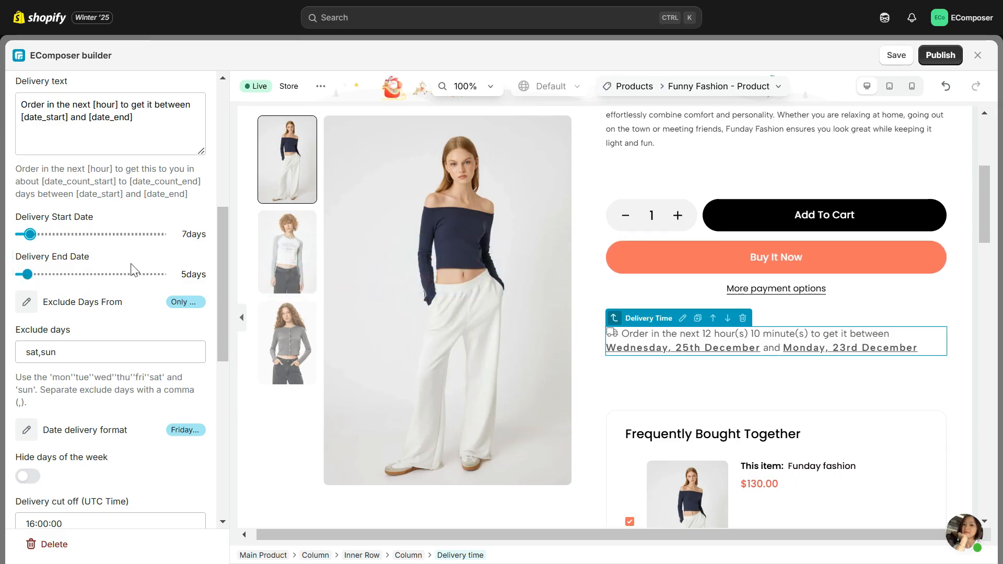
mouse_move(37, 274)
mouse_down()
mouse_move(46, 273)
mouse_move(30, 274)
mouse_up()
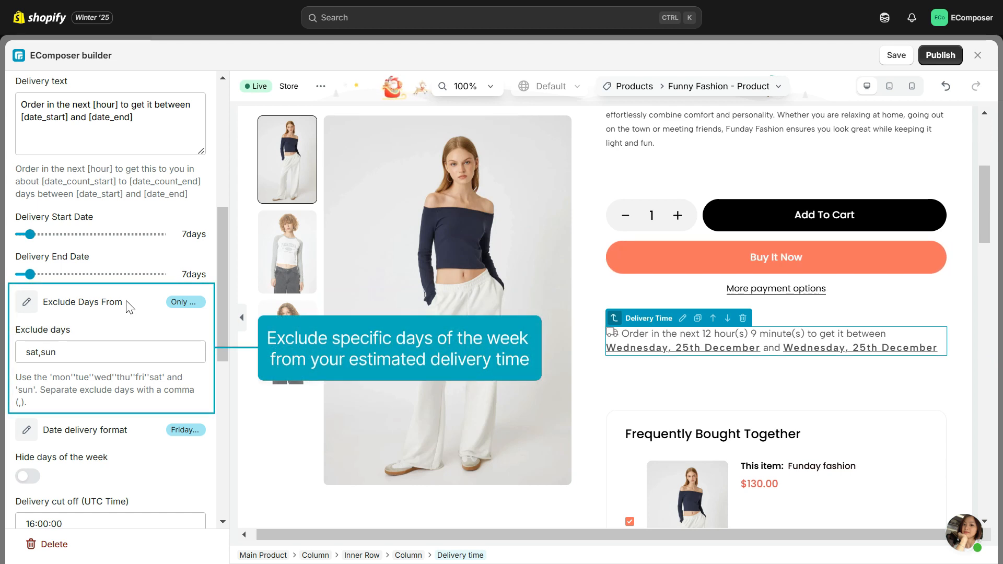
Step: Set Exclude Days From to Delivery + shipping, keeping sat,sun as the excluded days
click(176, 303)
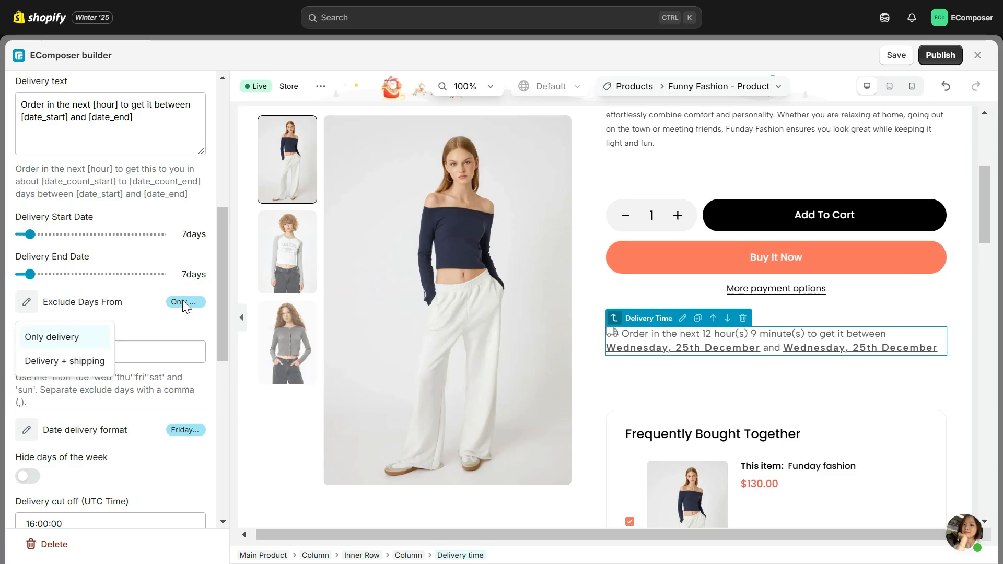
click(68, 365)
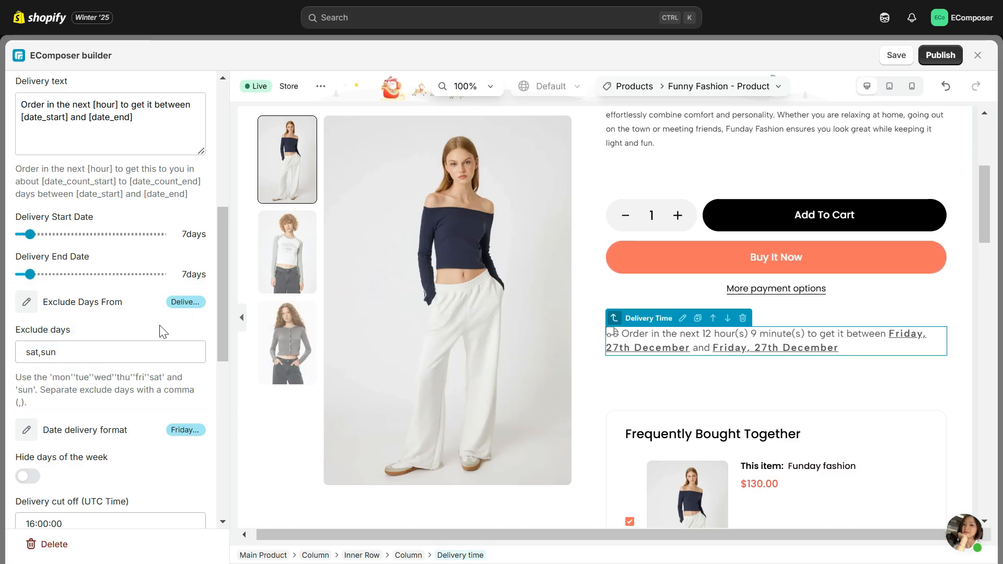
click(106, 351)
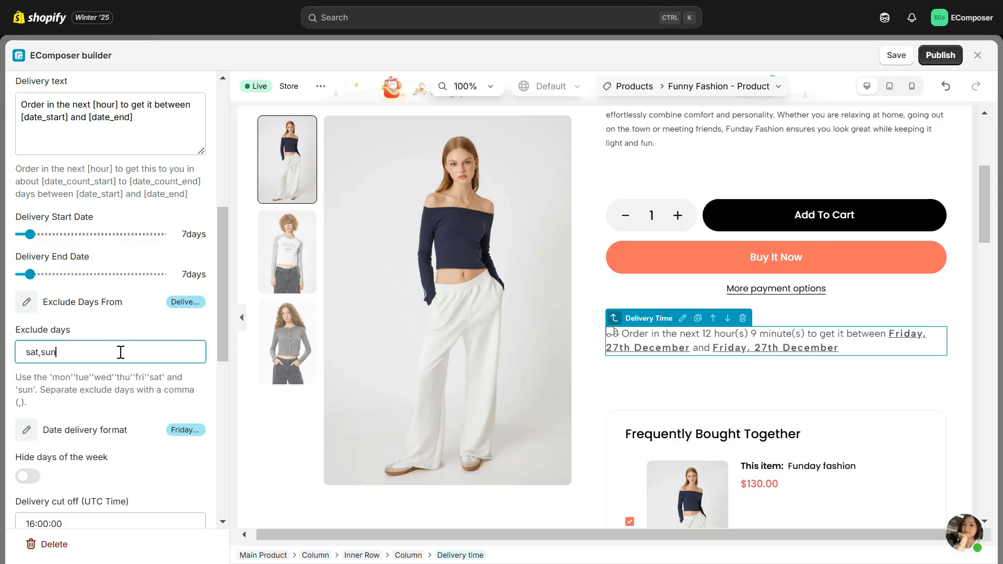
drag(121, 352, 17, 356)
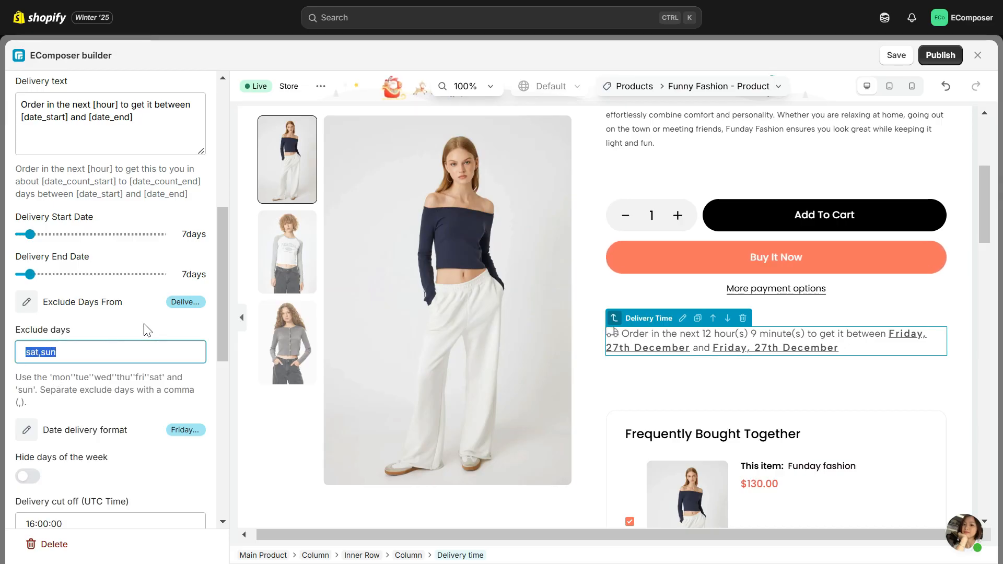
Step: Review the available date delivery formats and turn on hiding the days of the week
scroll(148, 330, down, 6)
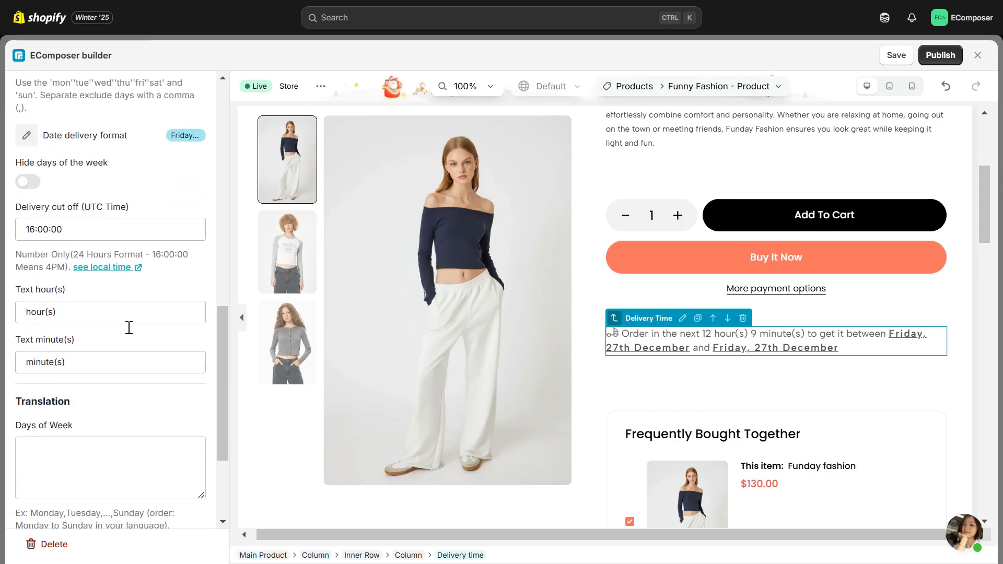
click(197, 138)
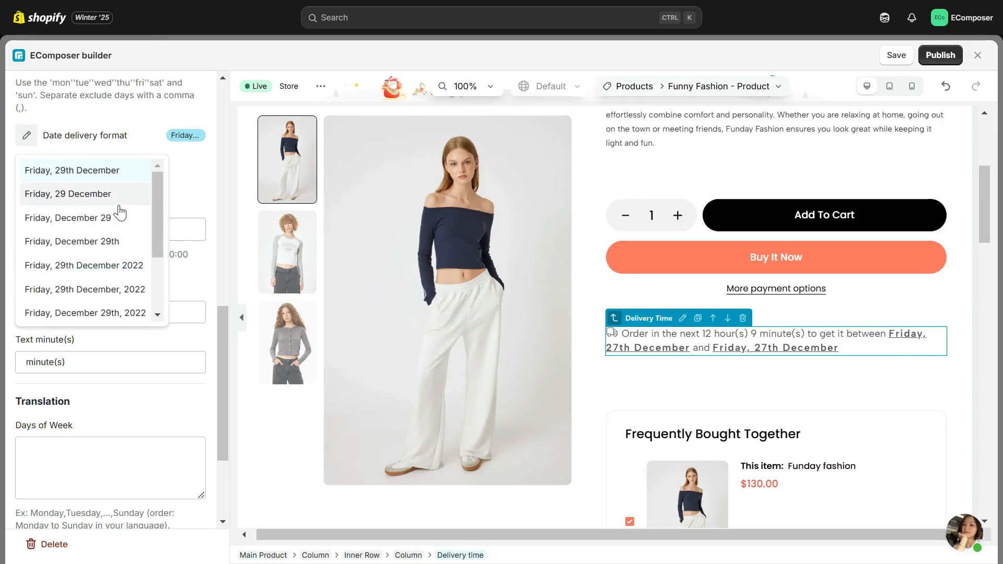
scroll(112, 251, down, 2)
scroll(113, 256, up, 2)
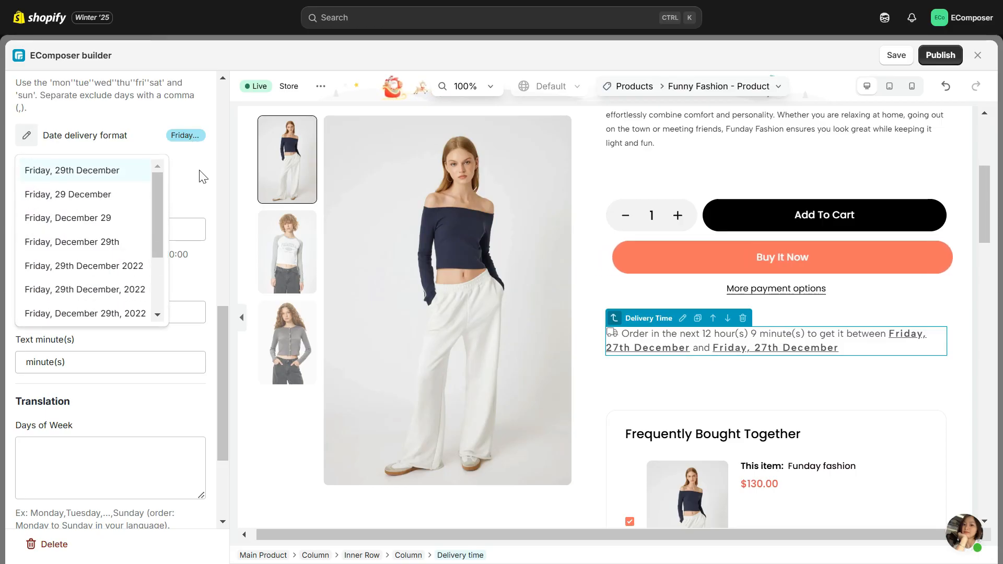
click(202, 176)
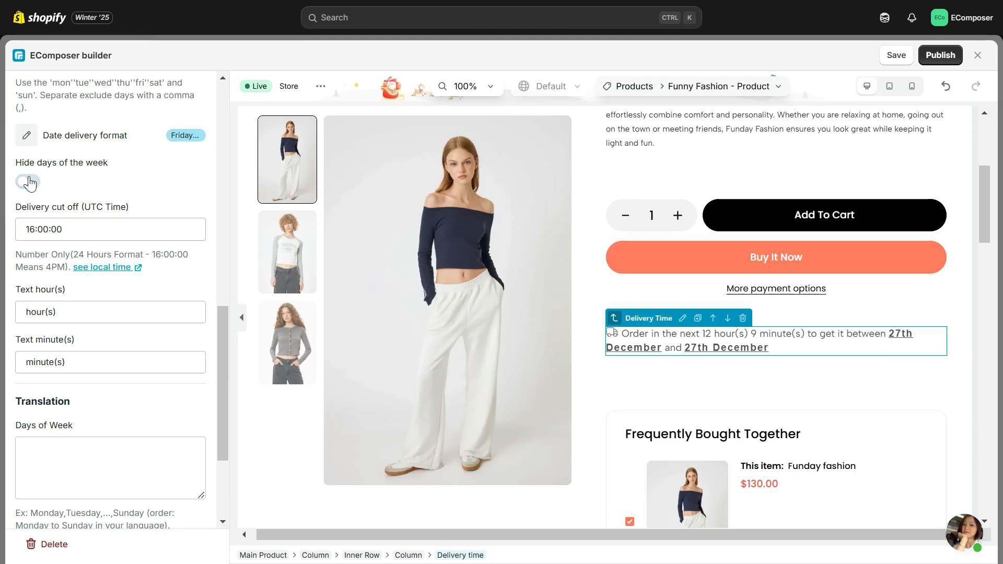
scroll(152, 345, down, 3)
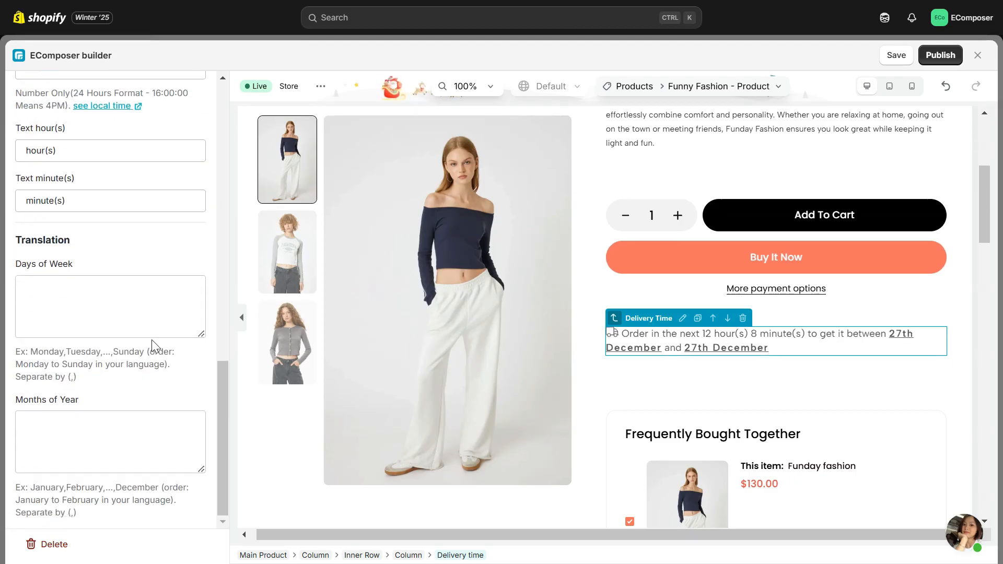
Step: Set the Delivery Time element's alignment to left in its general design settings
scroll(152, 343, up, 8)
scroll(152, 343, up, 7)
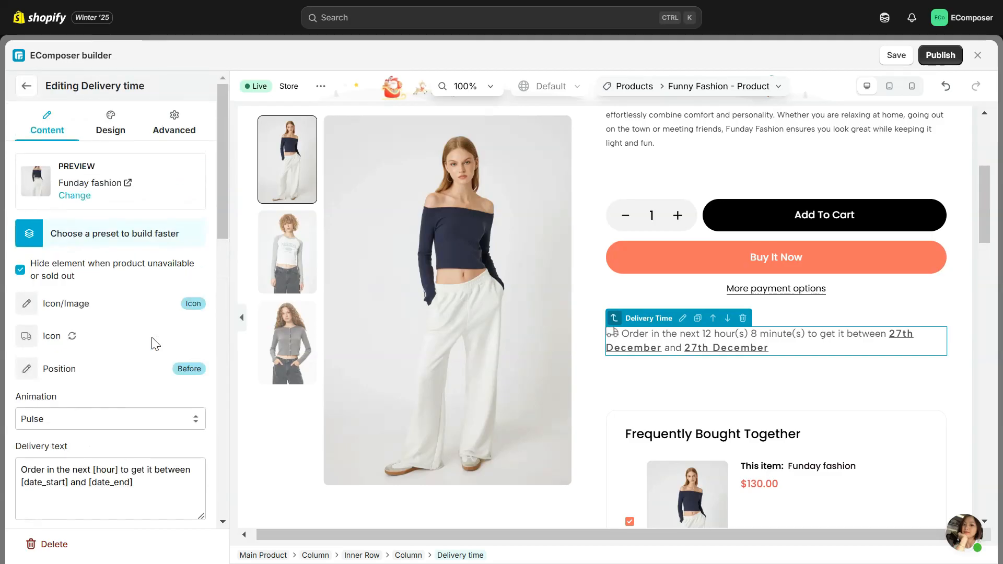
click(115, 131)
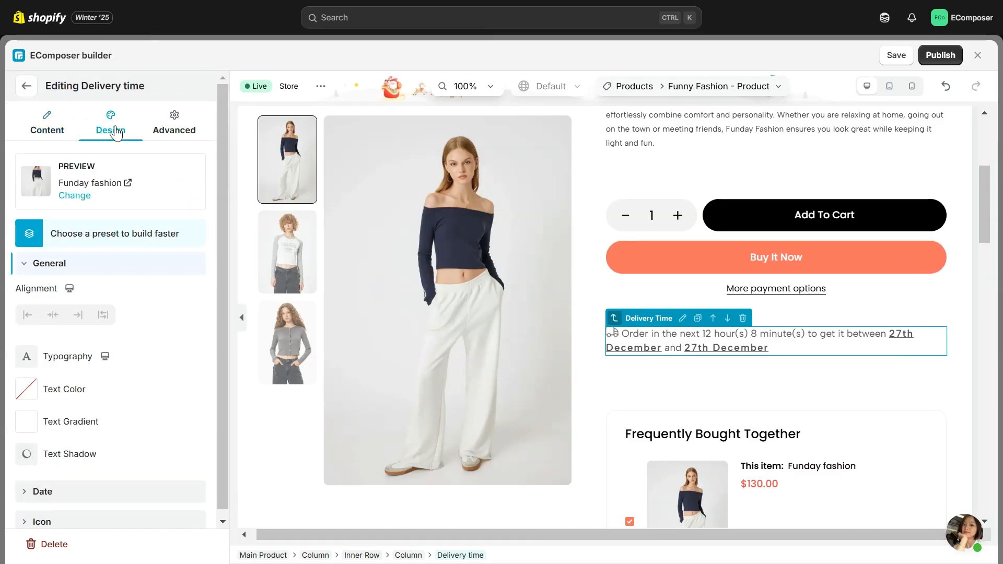
click(110, 269)
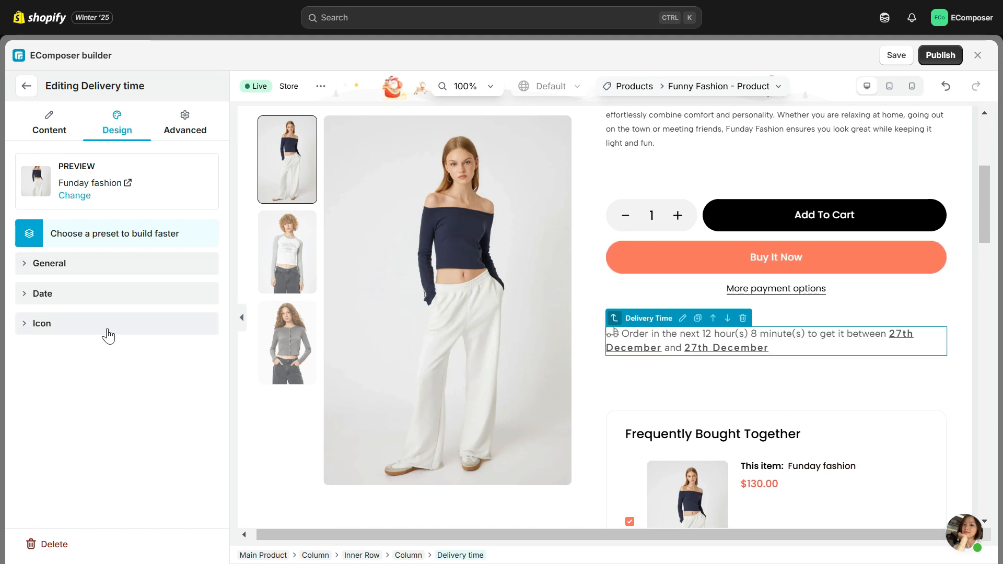
click(101, 265)
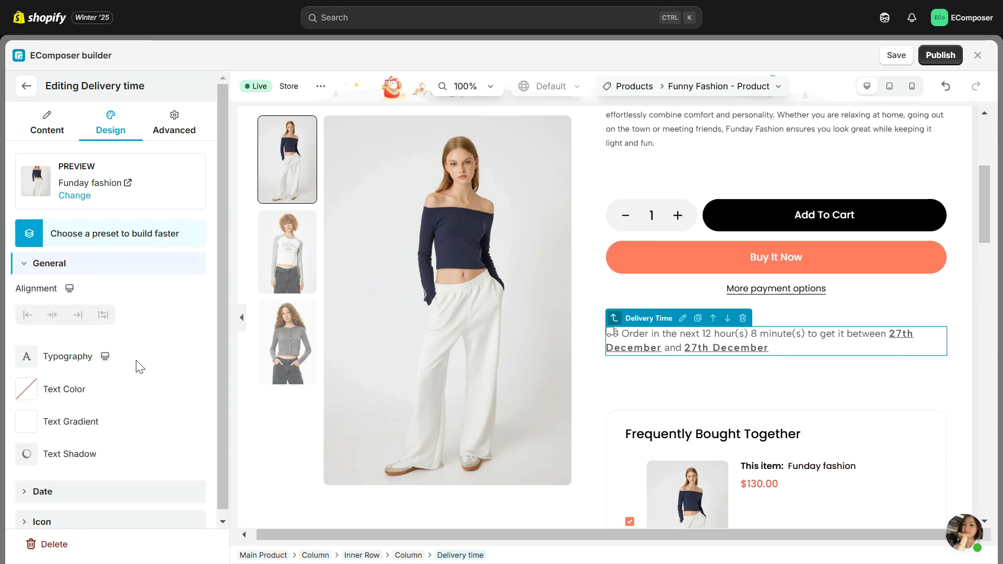
click(27, 315)
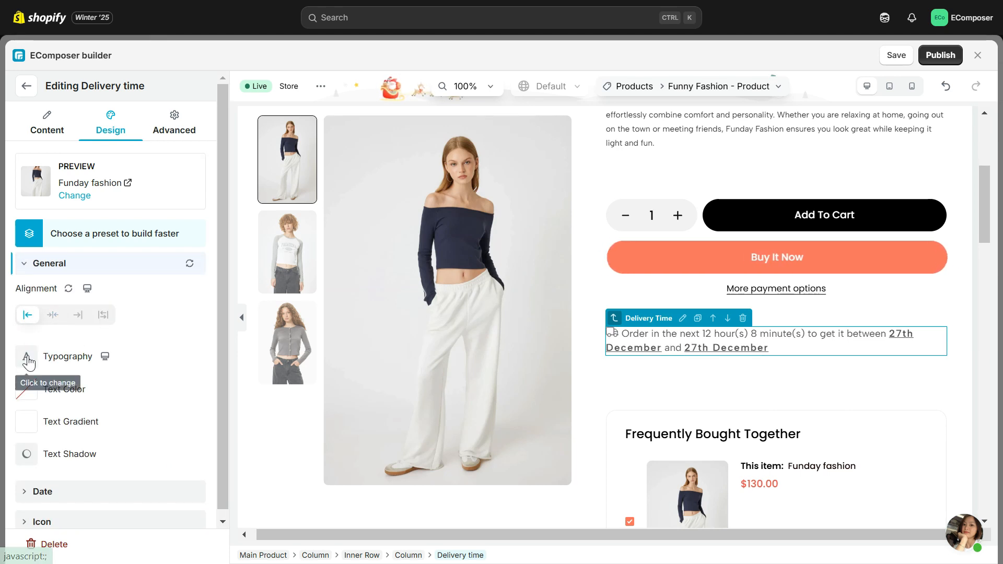
Step: Set the Delivery Time element's general typography to the Google font Poppins
click(26, 357)
click(139, 420)
click(135, 306)
click(142, 266)
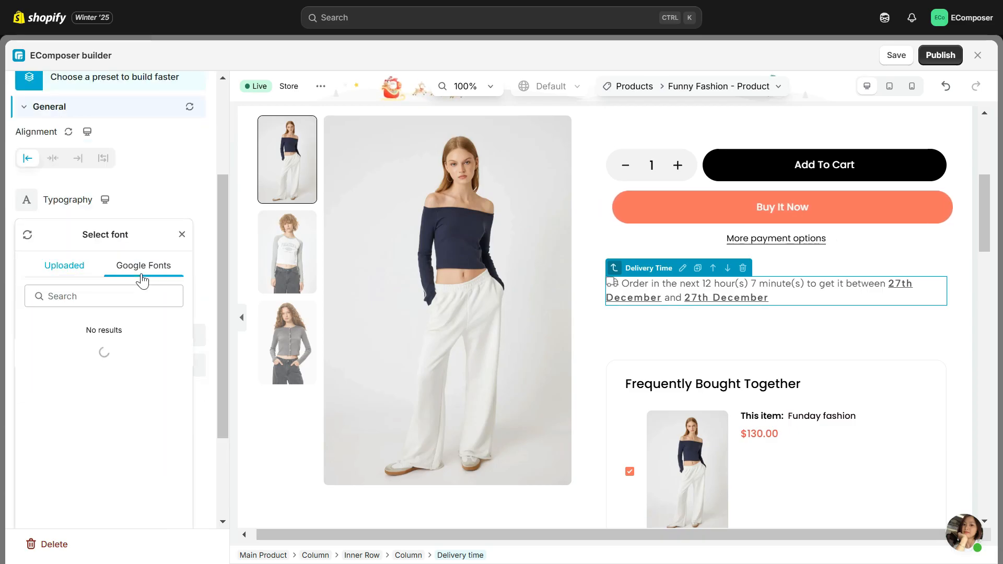
click(115, 297)
text(poppin)
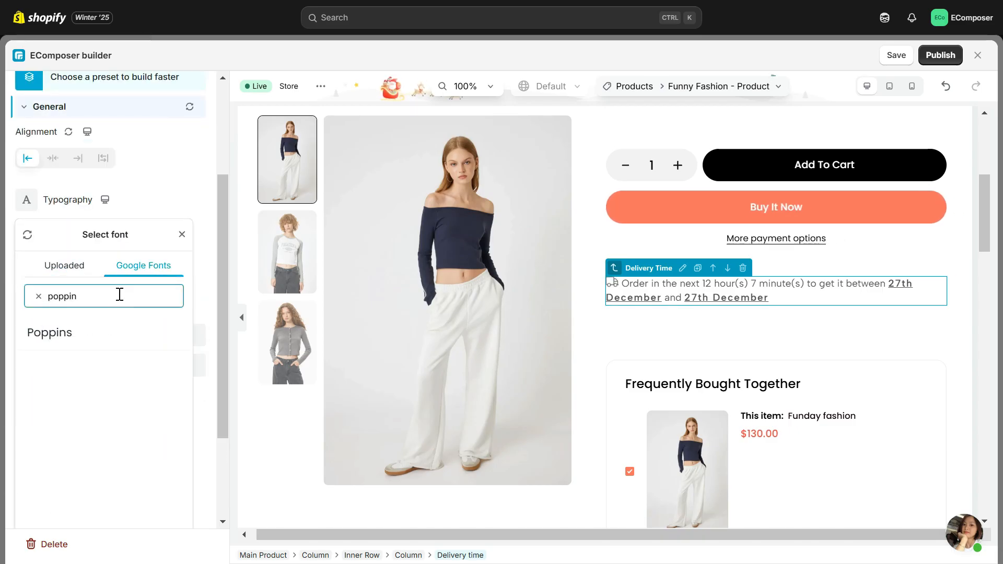
click(96, 337)
click(68, 200)
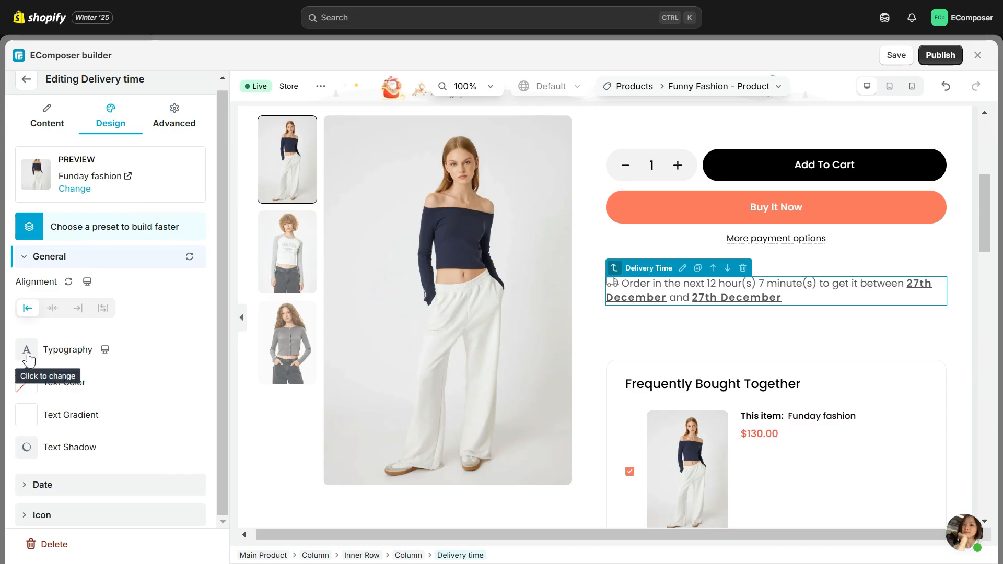
Step: Set the Delivery Time element's general text color to near-black #080808
click(26, 383)
click(27, 321)
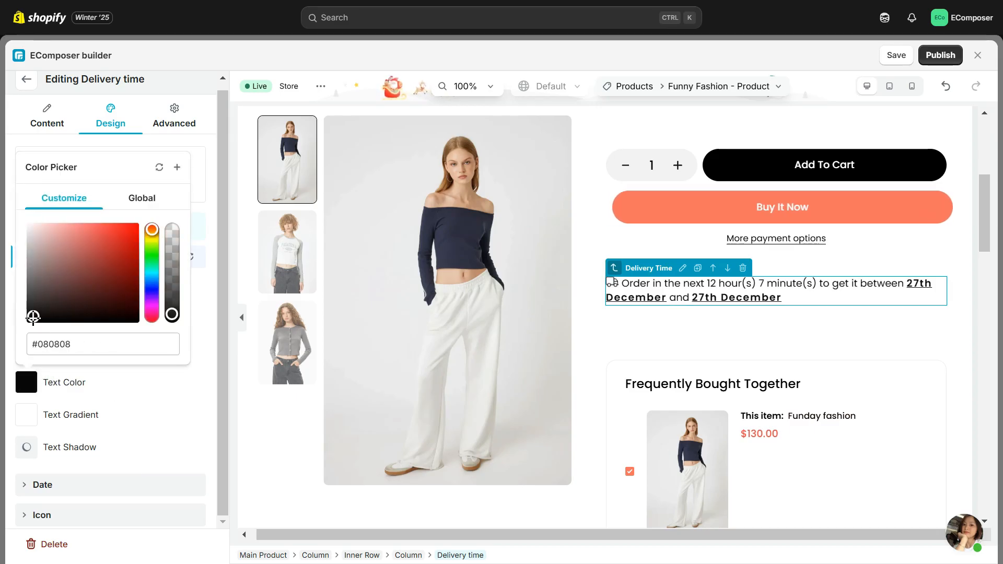
click(211, 248)
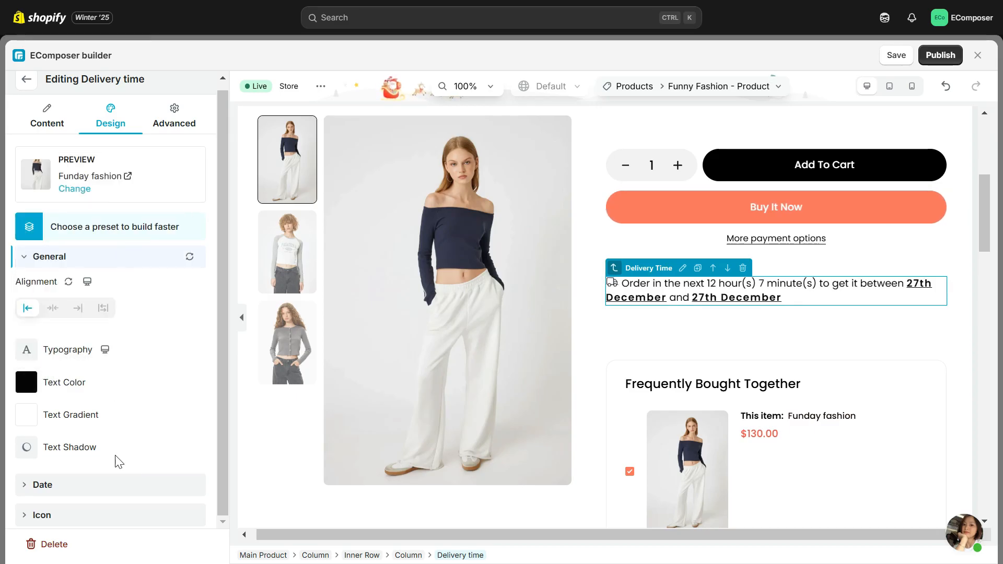
Step: Set the typography of the delivery dates to the Google font Poppins
click(114, 484)
click(31, 328)
click(134, 385)
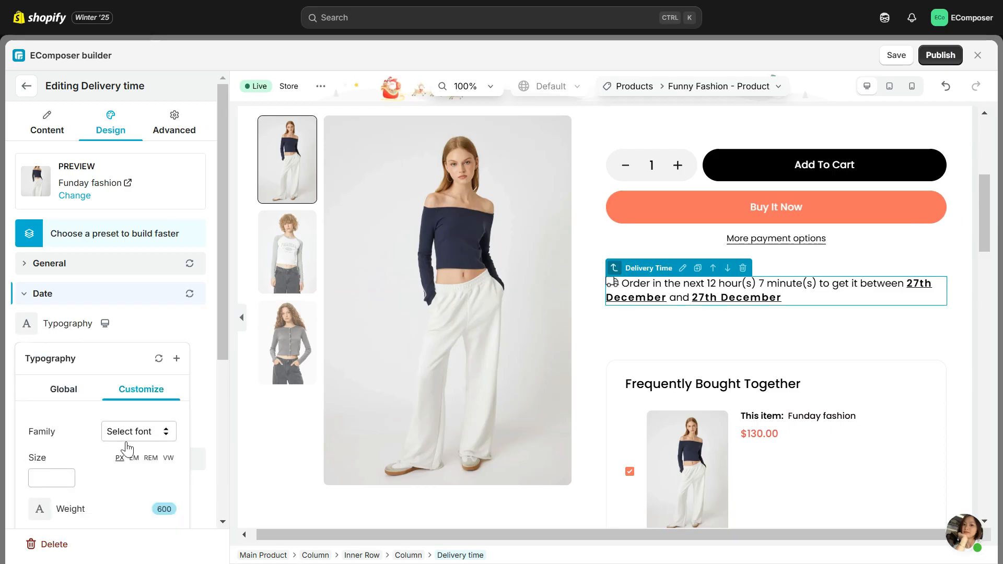
click(137, 428)
text(poppins)
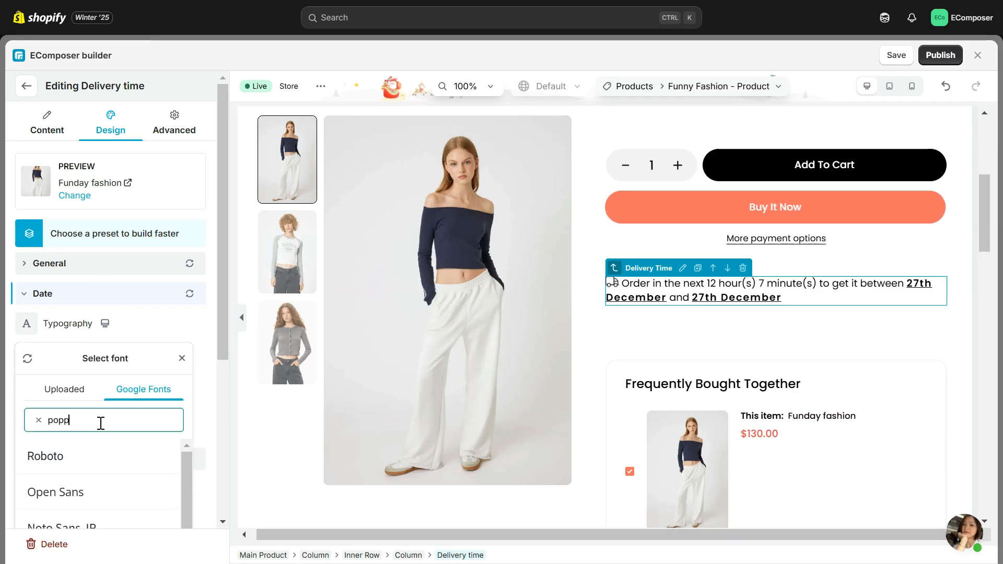
click(163, 457)
click(270, 401)
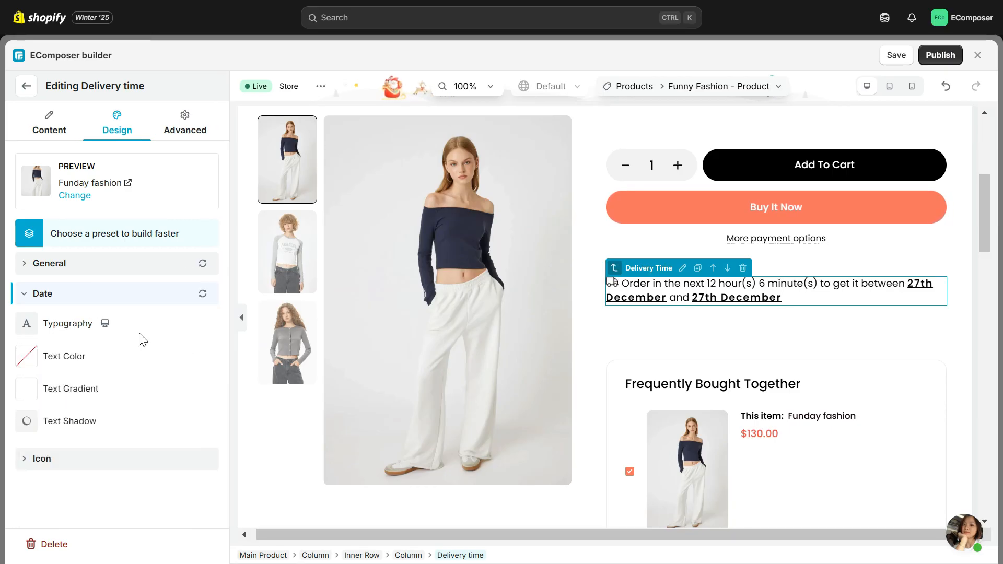
Step: Try near-black #050505 as the delivery dates' text color and settle on a bright red
click(26, 355)
click(62, 288)
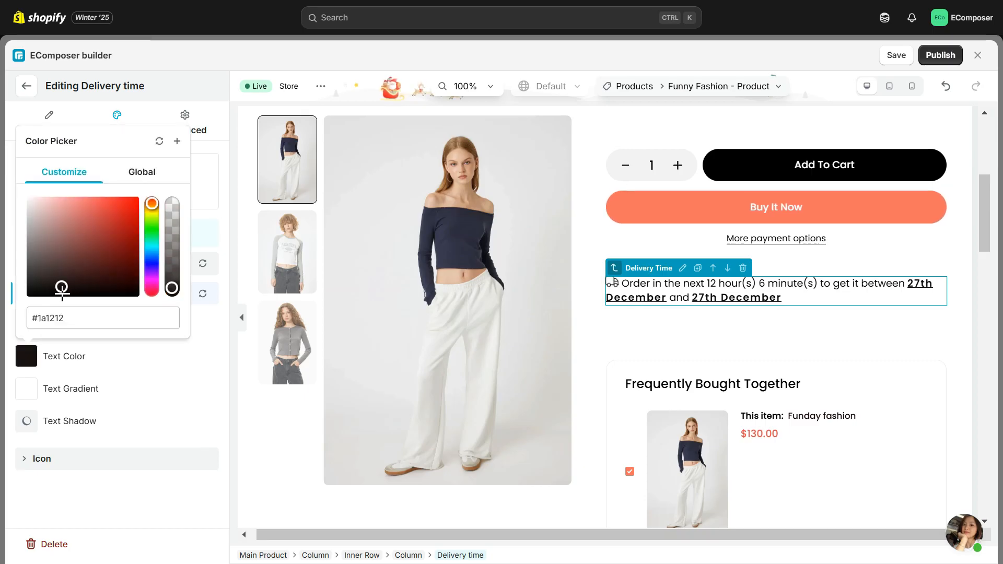
drag(61, 288, 28, 292)
click(120, 211)
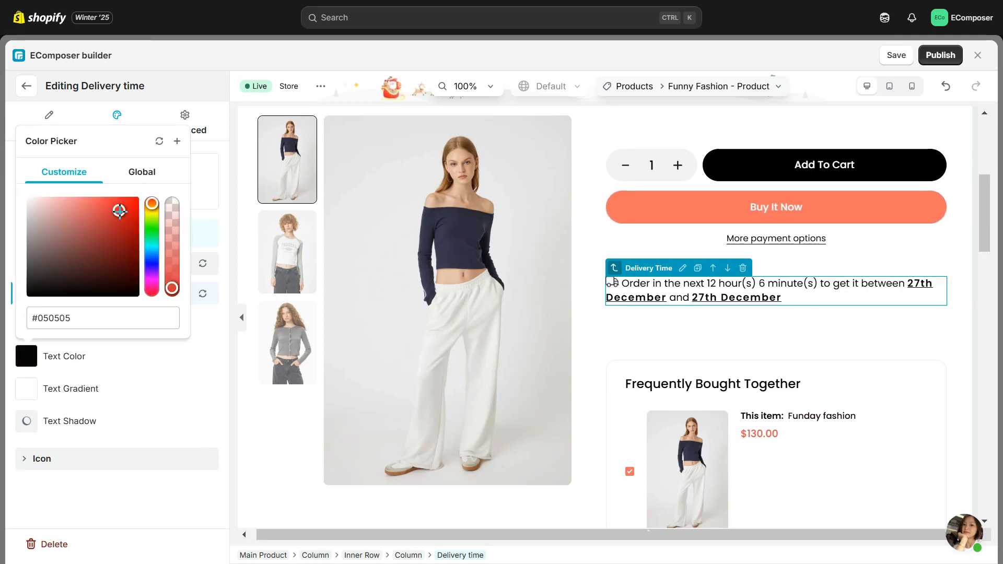
drag(120, 210, 135, 201)
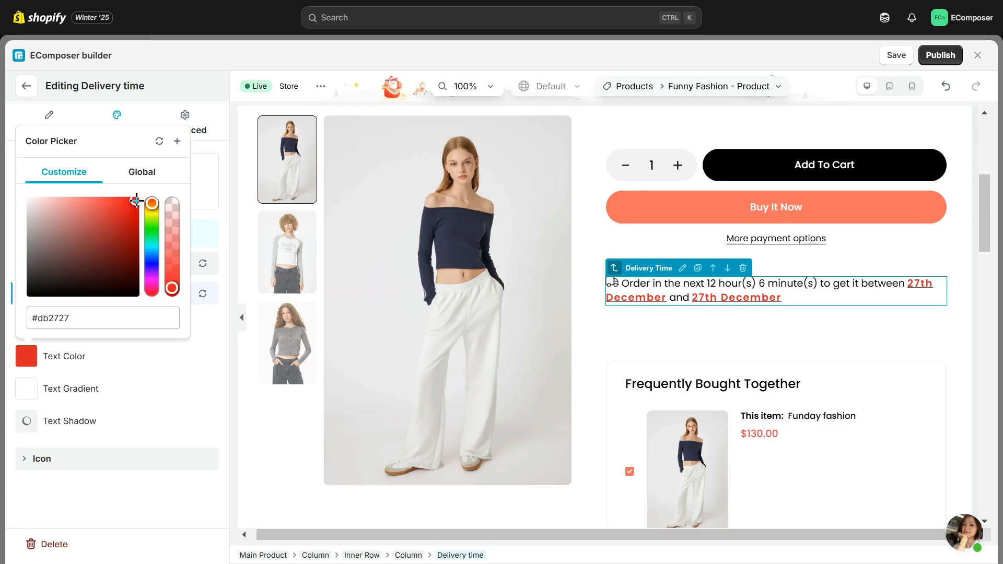
click(178, 372)
Step: Give the delivery icon a right padding of 10 px and a right margin of 10 px, keeping its size at 20px
click(63, 459)
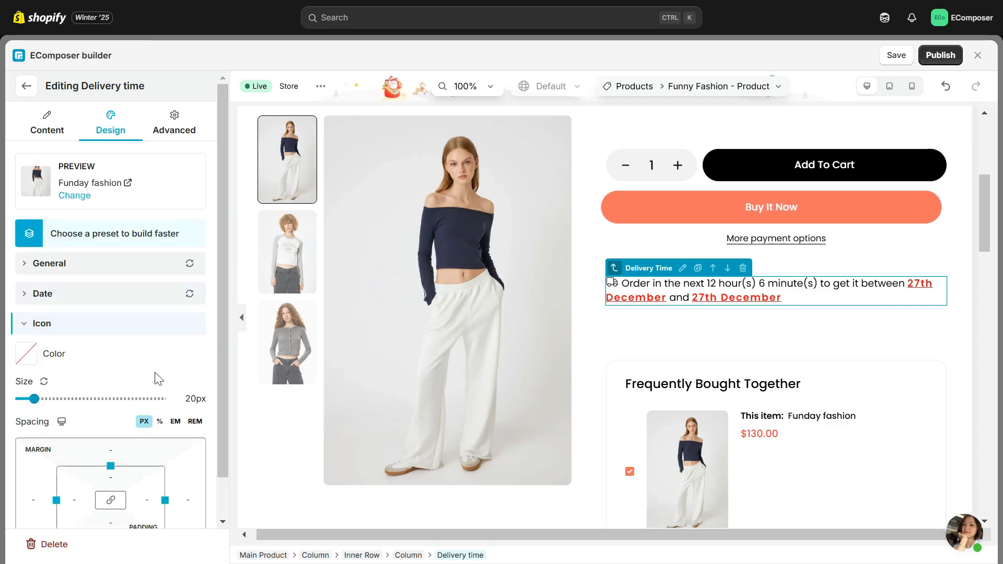
scroll(122, 346, down, 1)
mouse_move(34, 355)
mouse_down()
mouse_move(83, 355)
mouse_move(21, 356)
mouse_move(34, 355)
mouse_up()
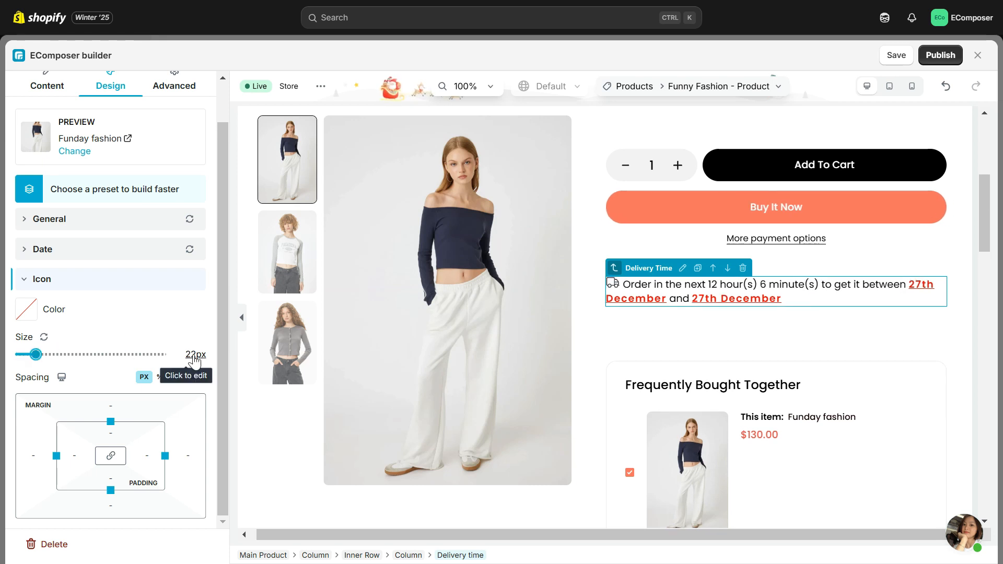
click(150, 456)
text(10)
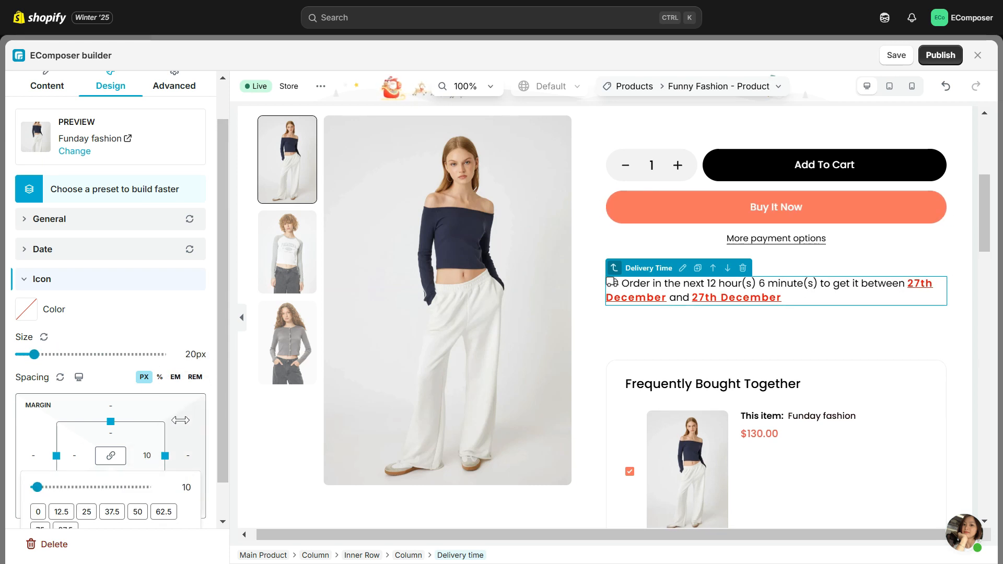
key(Return)
click(187, 455)
text(10)
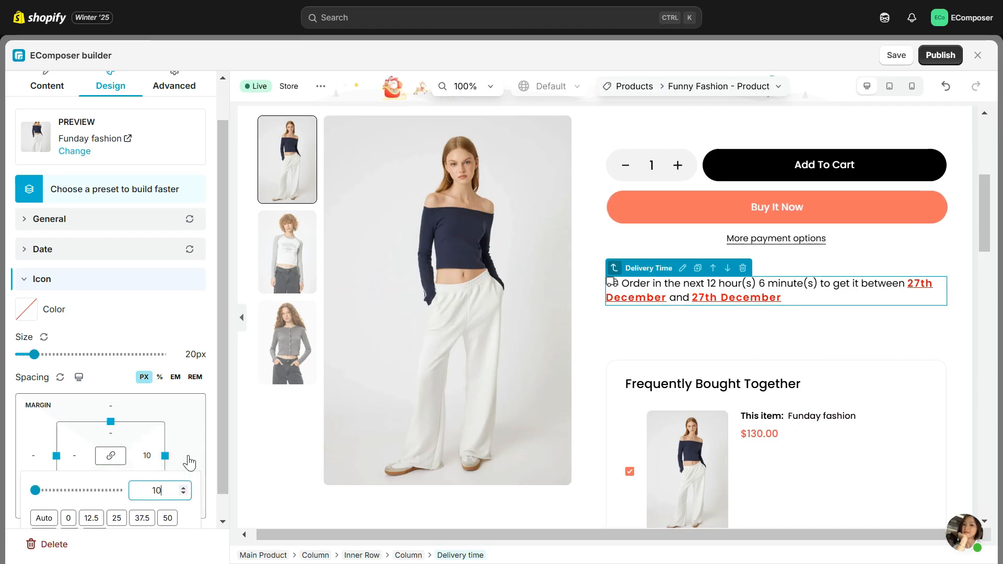
key(Return)
click(113, 276)
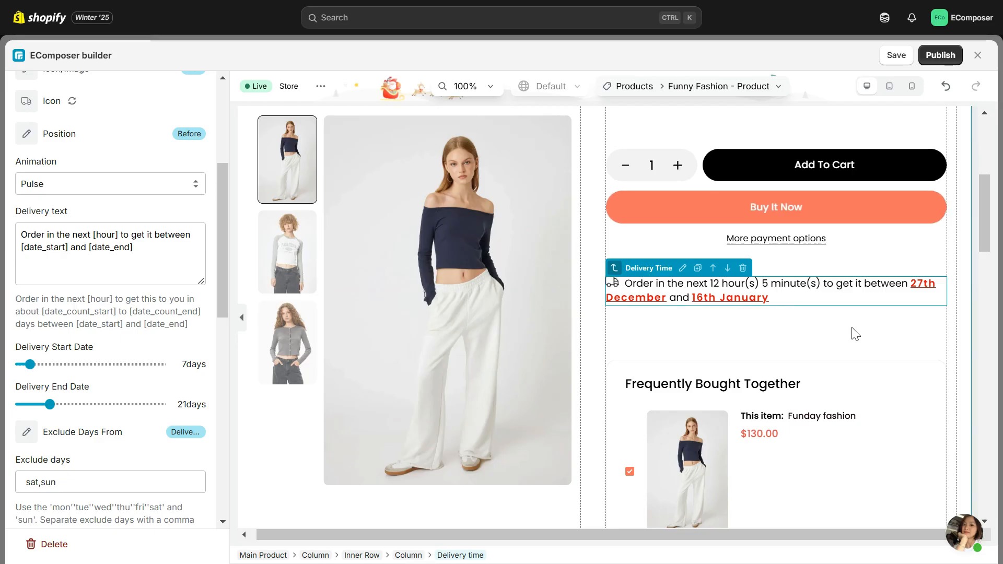
Step: Save and publish the Funny Fashion - Product template and open its page on the storefront
click(939, 57)
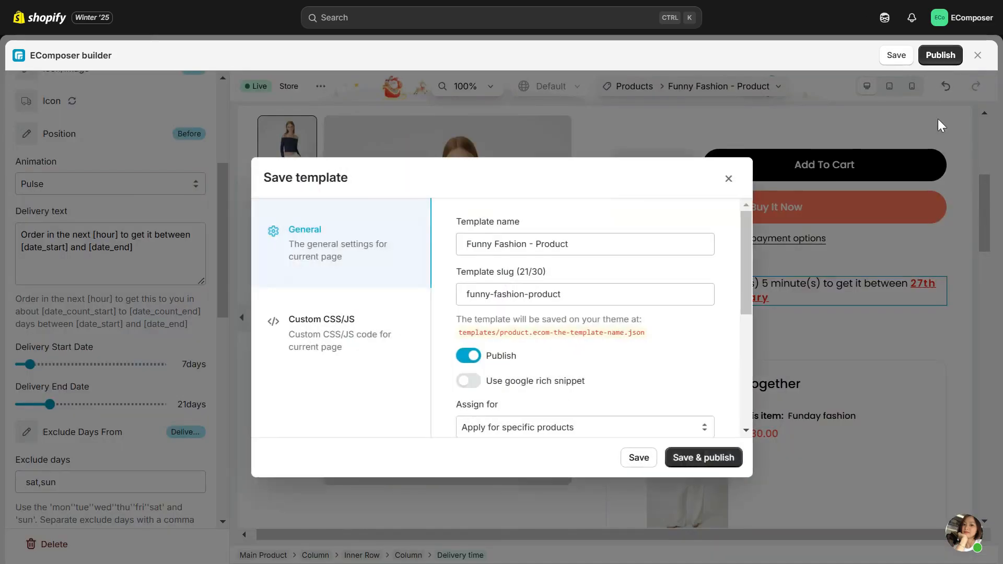
click(700, 458)
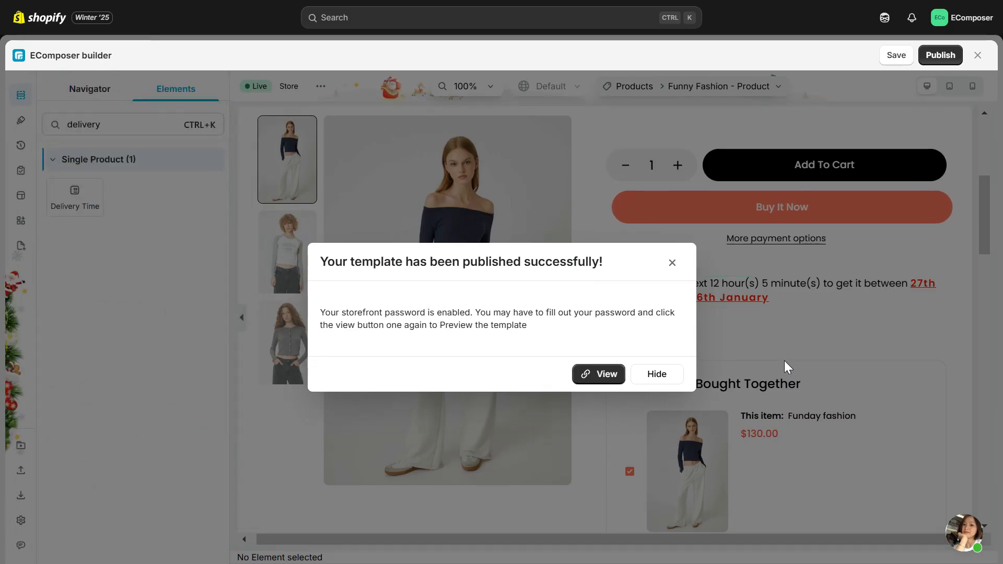
click(596, 386)
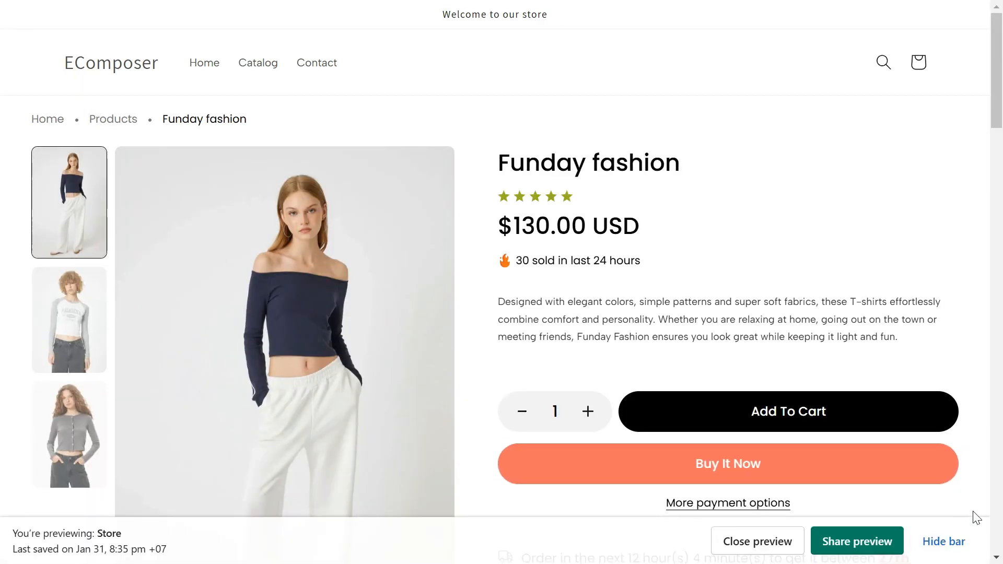
Step: Hide the preview bar and examine the delivery time message below the purchase buttons on the Funday fashion page
click(935, 542)
scroll(844, 425, down, 4)
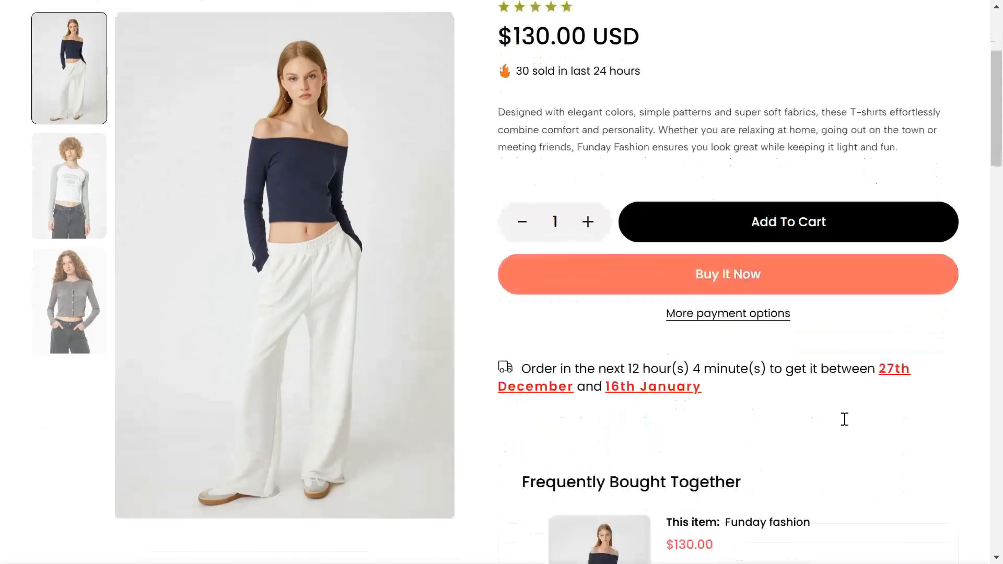
scroll(845, 419, down, 2)
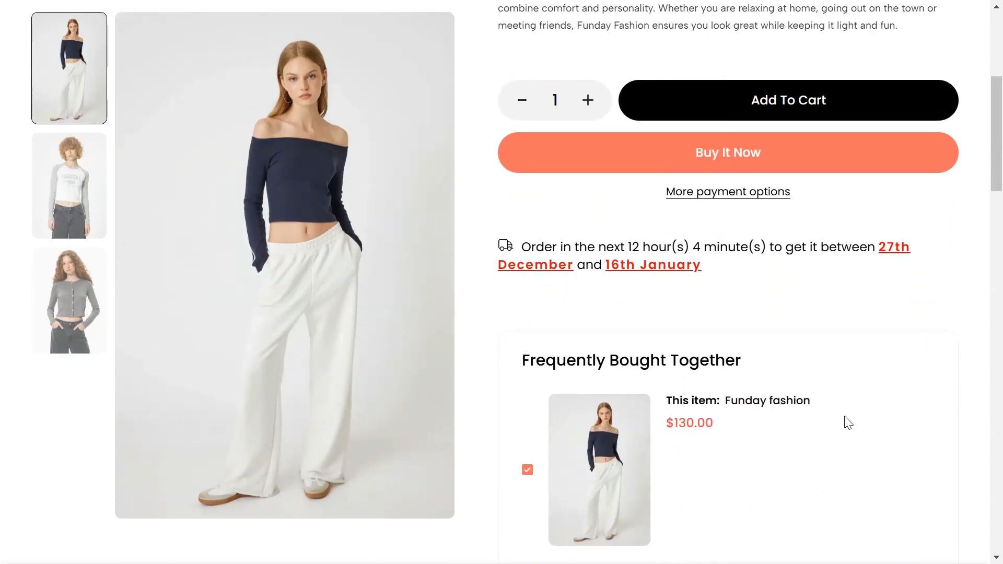